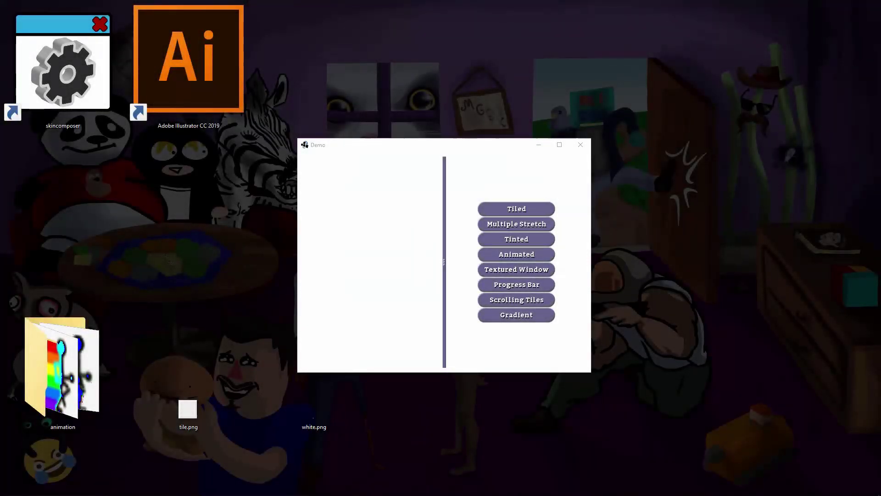
Browse the Animated, Scrolling Tiles and Gradient demo samples, then close the Demo window.
left_click(517, 256)
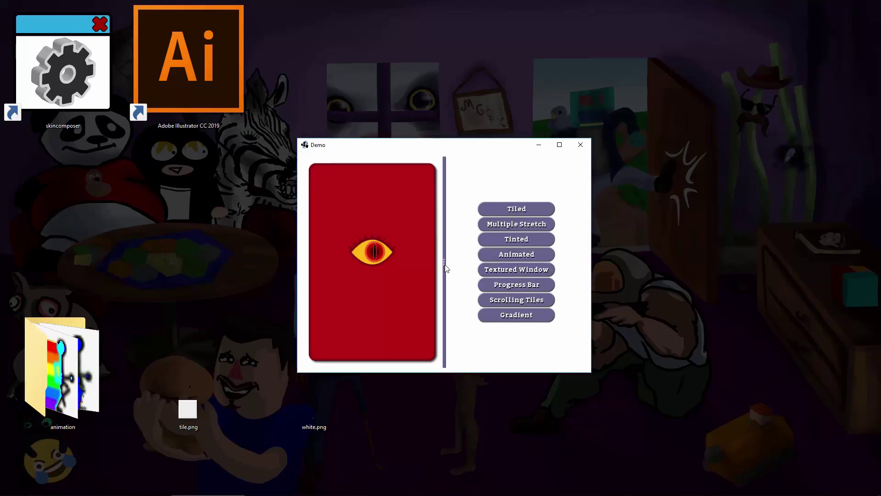
left_click_drag(448, 270, 498, 271)
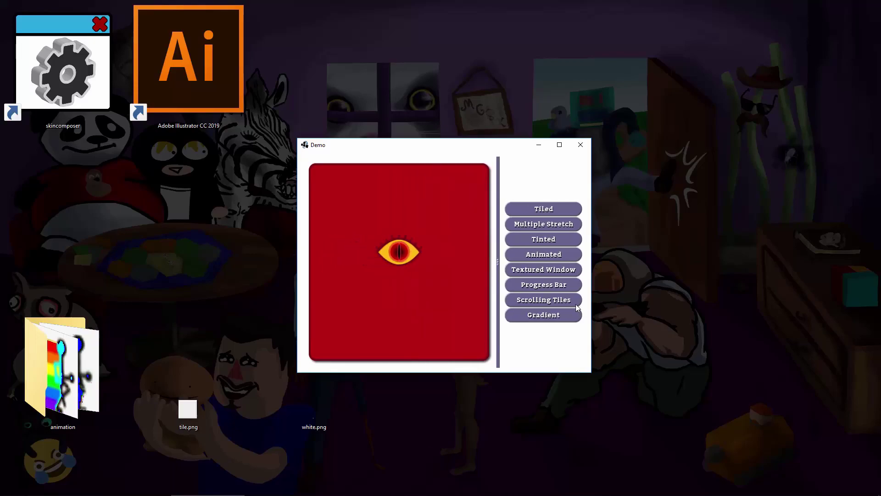
left_click(560, 299)
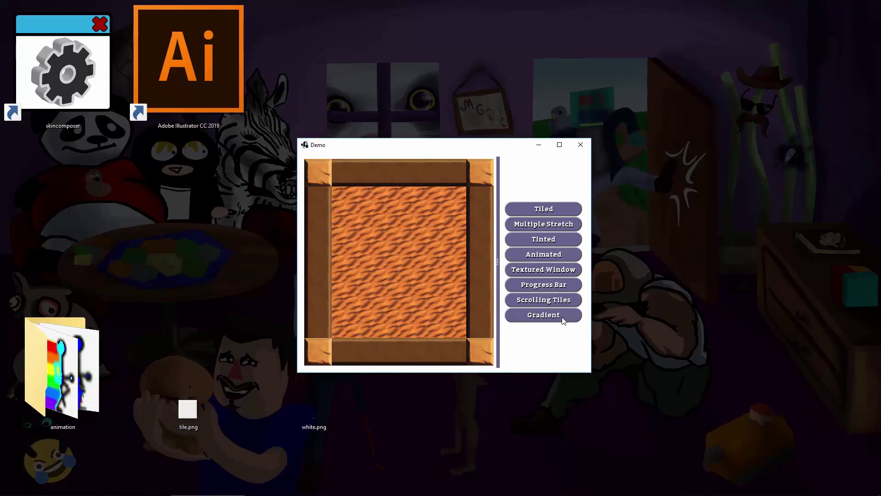
left_click(563, 315)
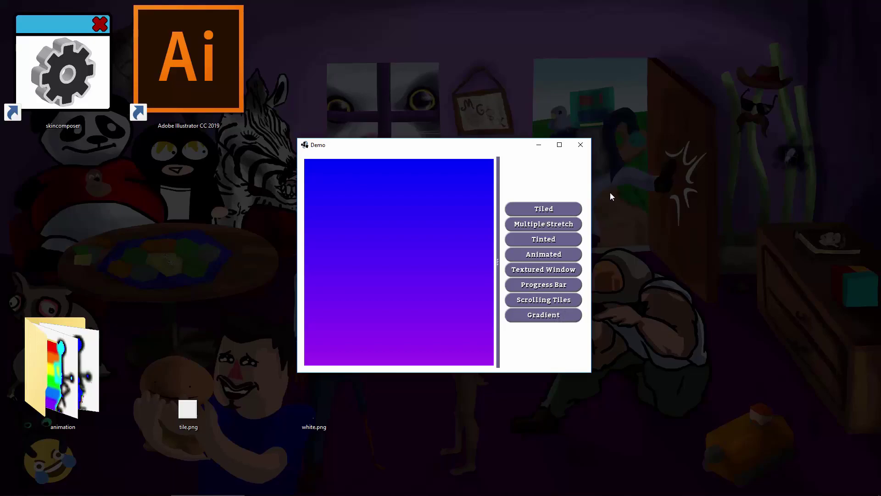
left_click(581, 145)
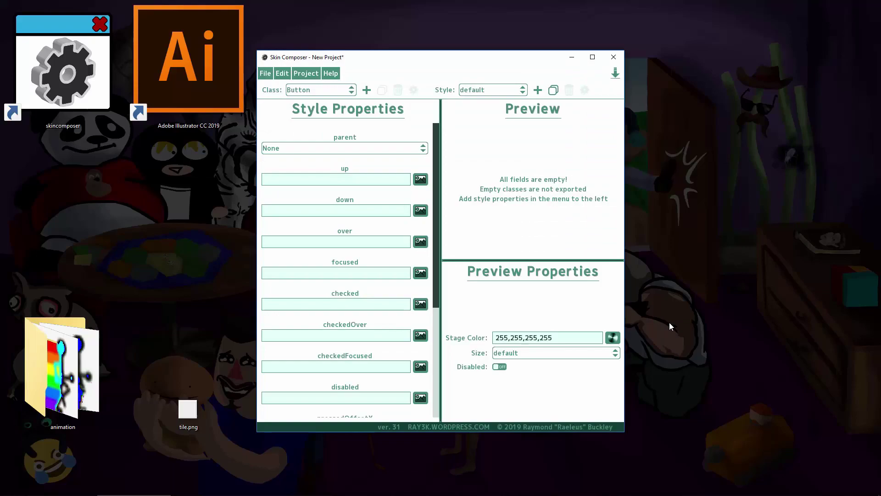
Add tile.png from the desktop as a drawable via Project > Drawables.
left_click(307, 74)
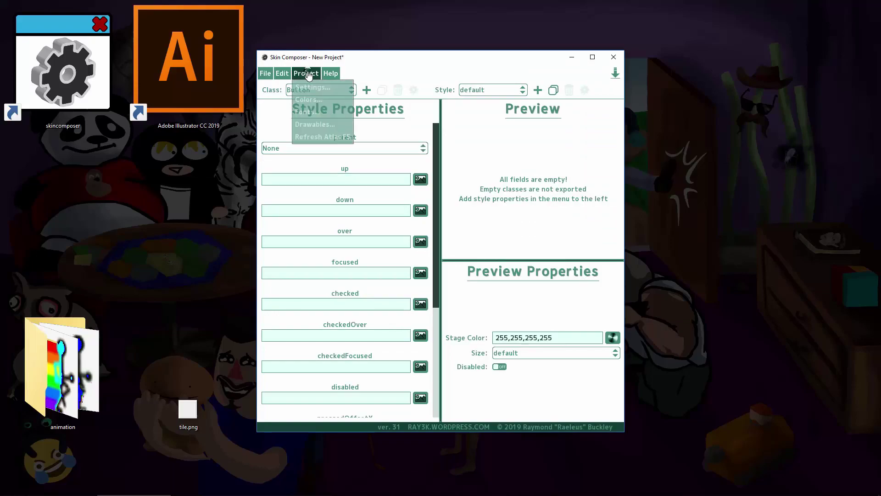
left_click(315, 124)
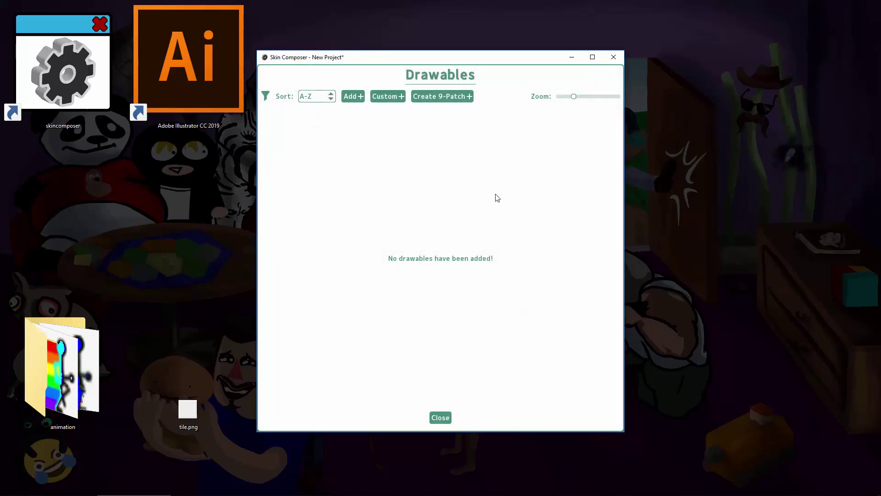
left_click(357, 102)
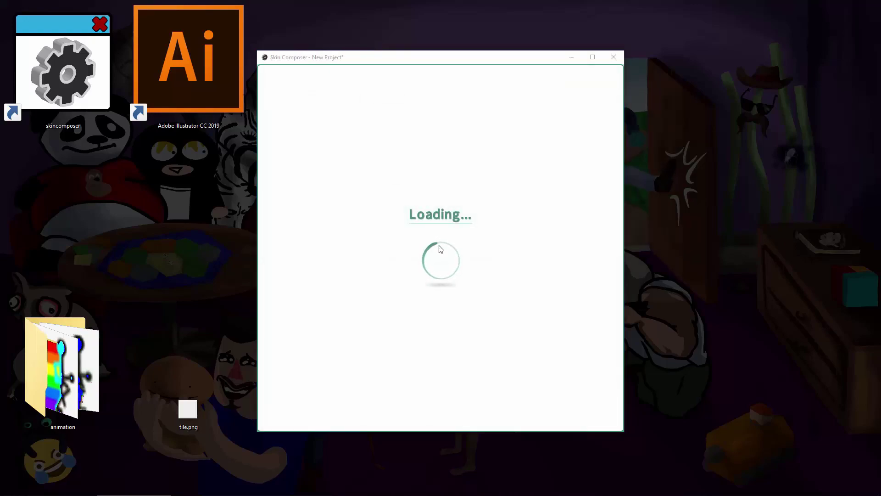
double_click(372, 168)
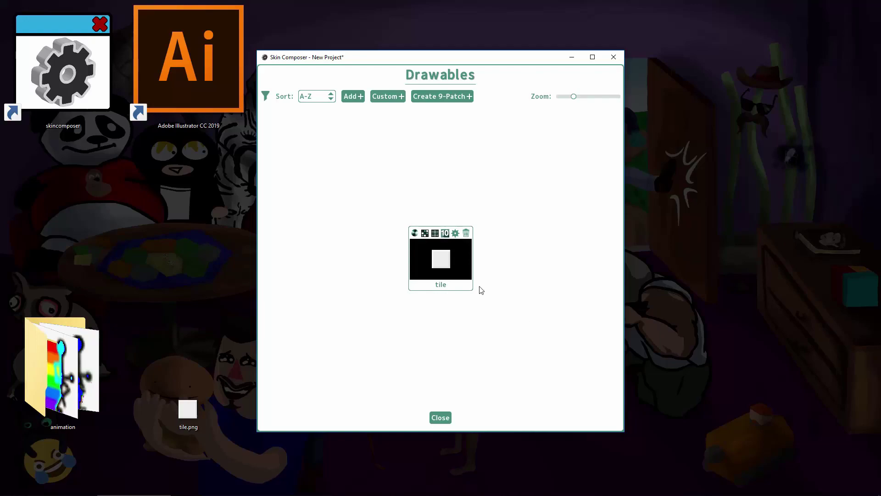
Open tile as a ten patch, turn Tiling on, and enlarge the tiled preview.
left_click(444, 238)
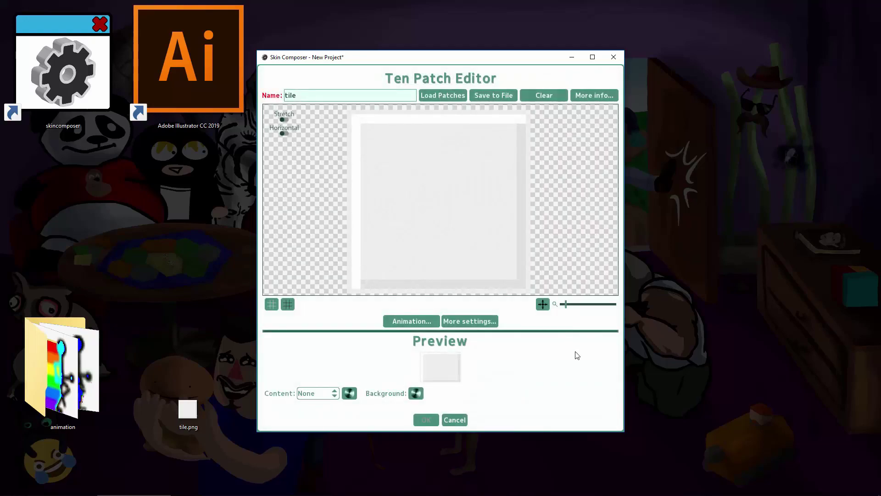
left_click_drag(508, 313, 496, 228)
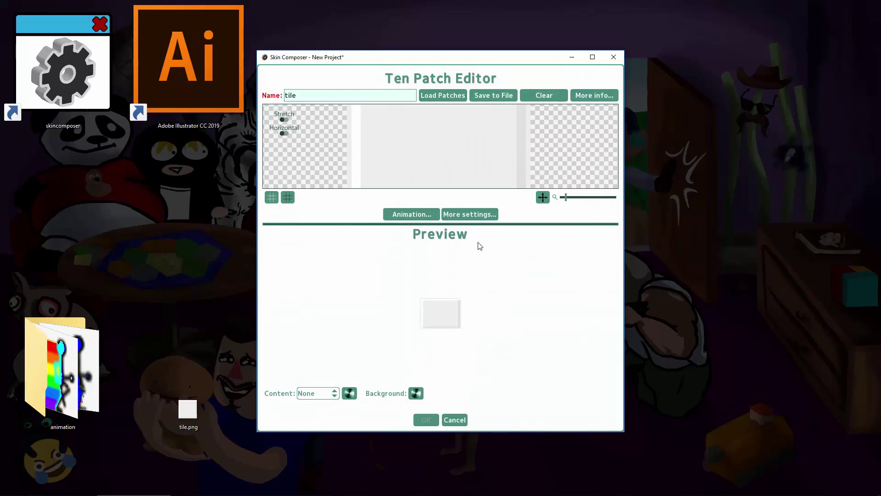
left_click(471, 214)
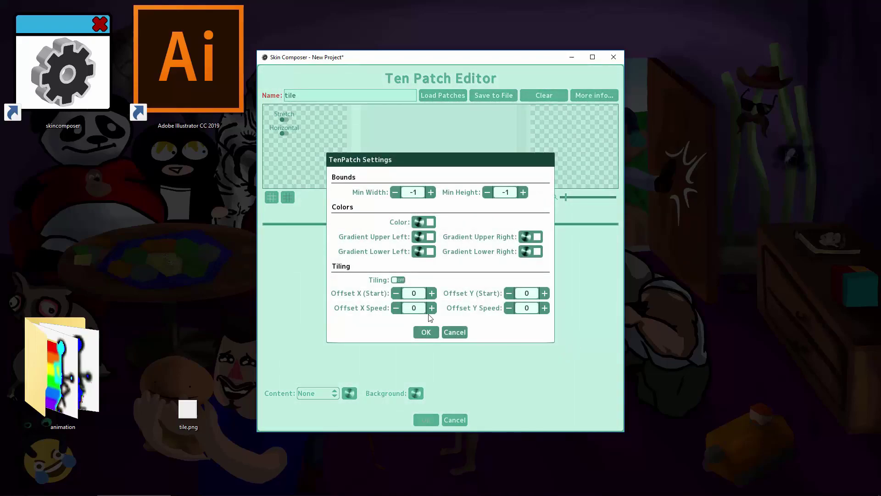
left_click(426, 332)
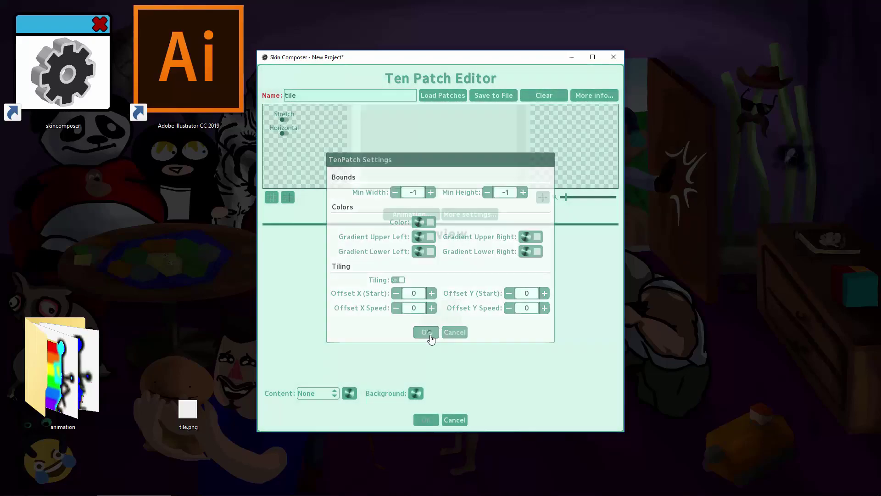
left_click_drag(485, 285, 574, 237)
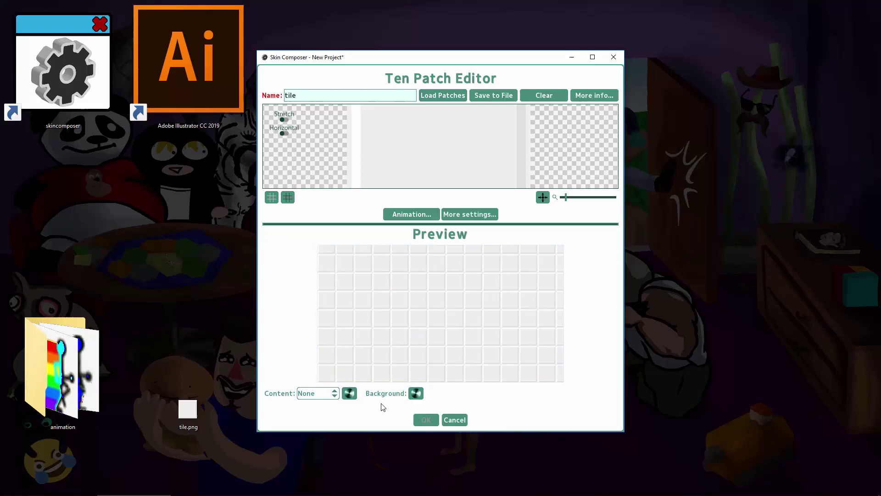
Set Offset X Start and Offset Y Start to 20 and apply.
left_click(484, 218)
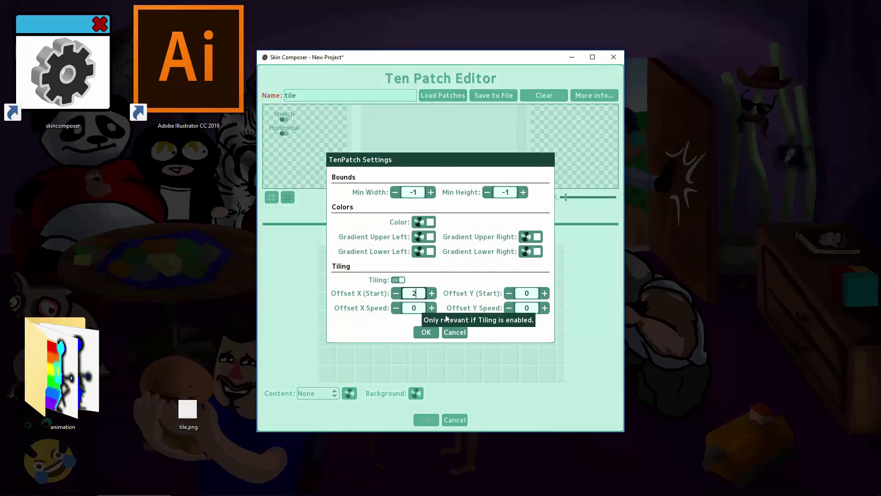
type("20")
key("Tab")
type("20")
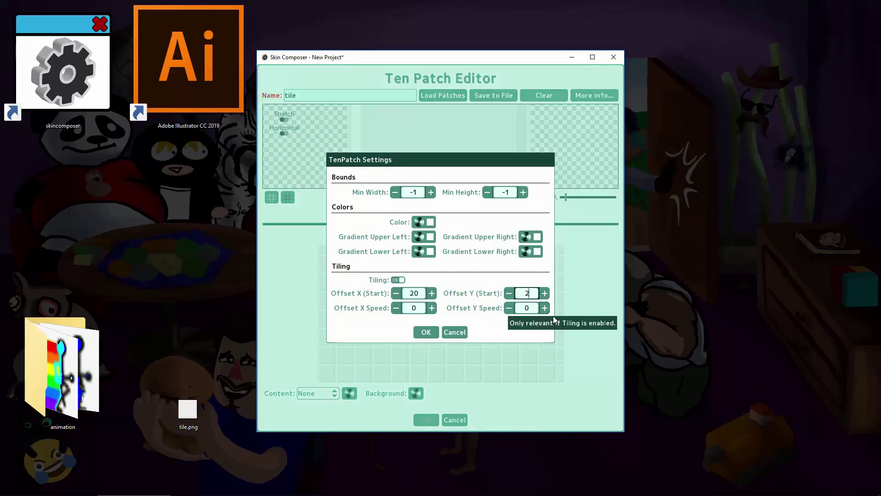
left_click(426, 333)
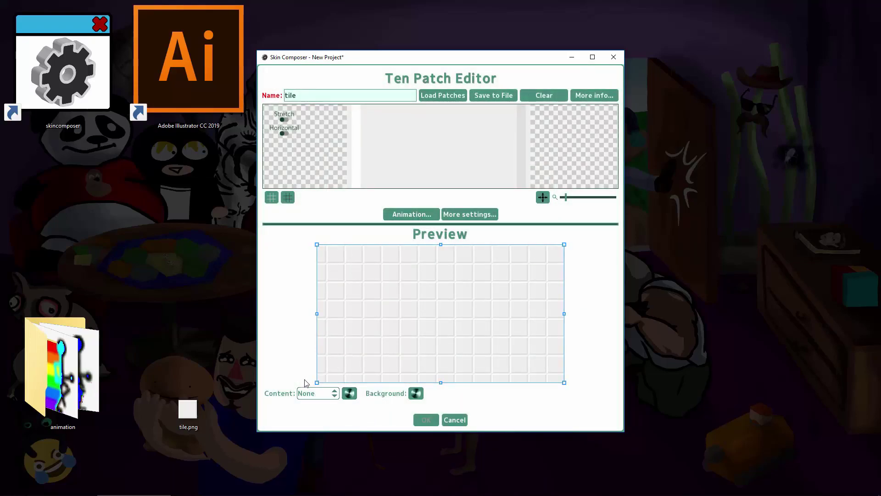
Reset the start offset to 0 and try offset speeds of 20.
left_click(481, 216)
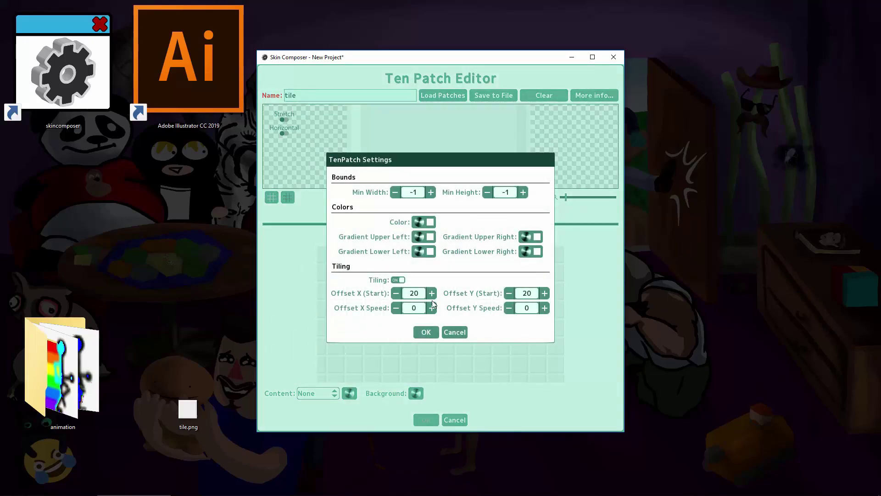
type("0")
left_click(514, 289)
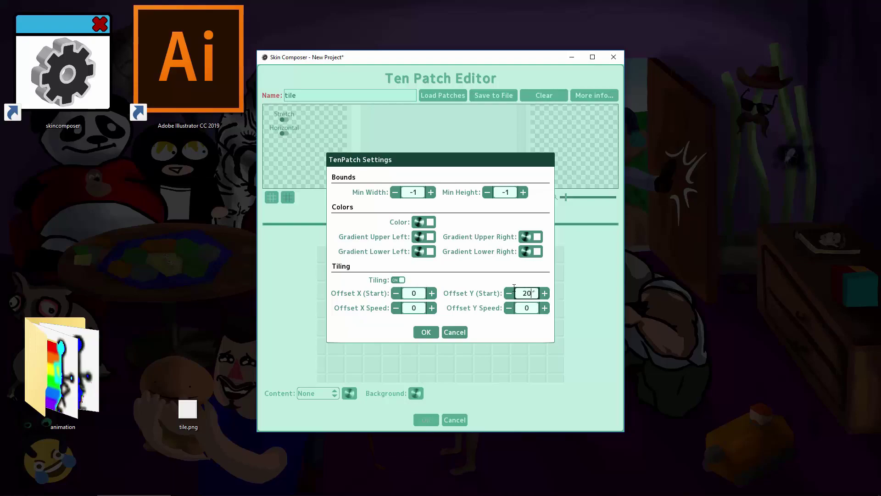
double_click(424, 308)
double_click(539, 308)
type("20")
left_click(427, 332)
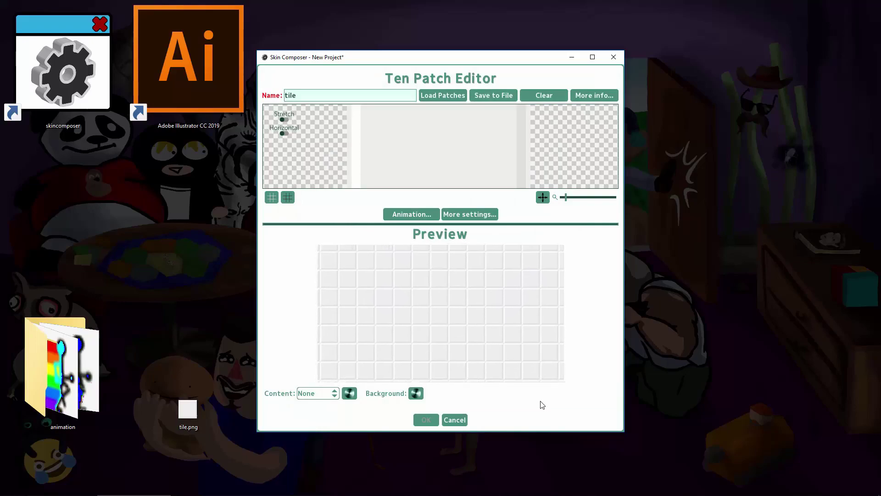
Change Offset X Speed and Offset Y Speed to 10 and apply.
left_click(481, 214)
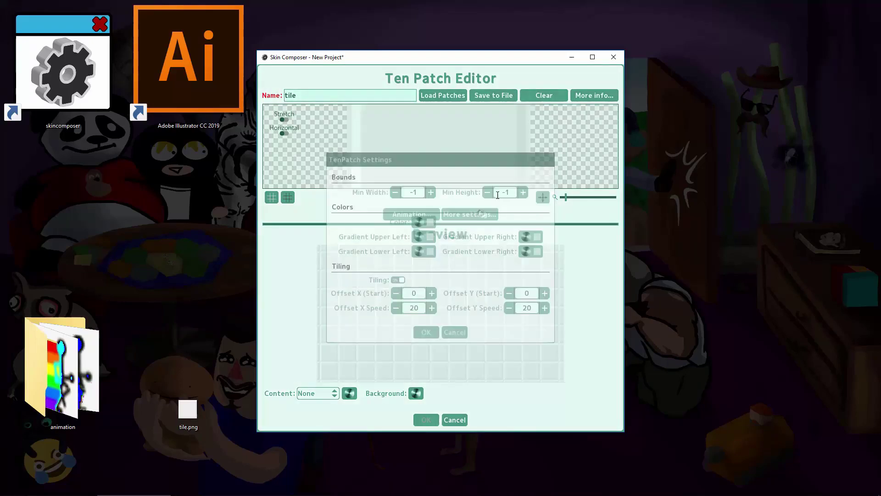
double_click(414, 307)
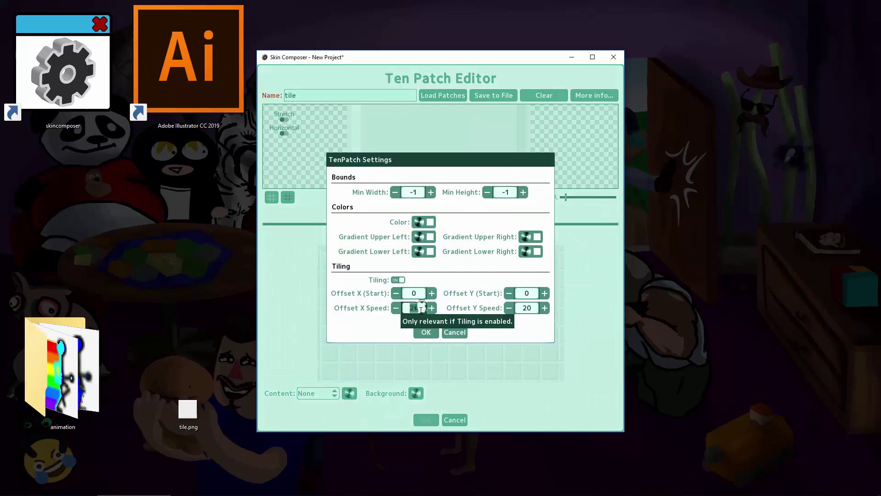
type("10")
double_click(524, 308)
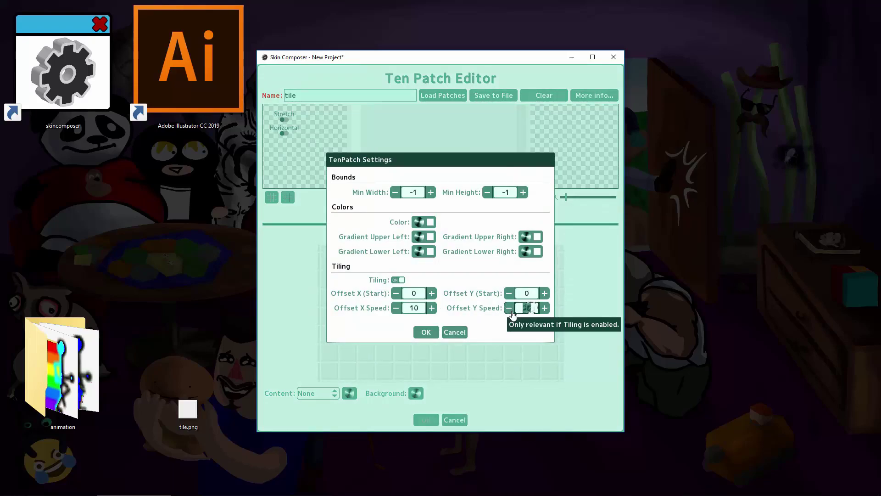
type("10")
left_click(426, 332)
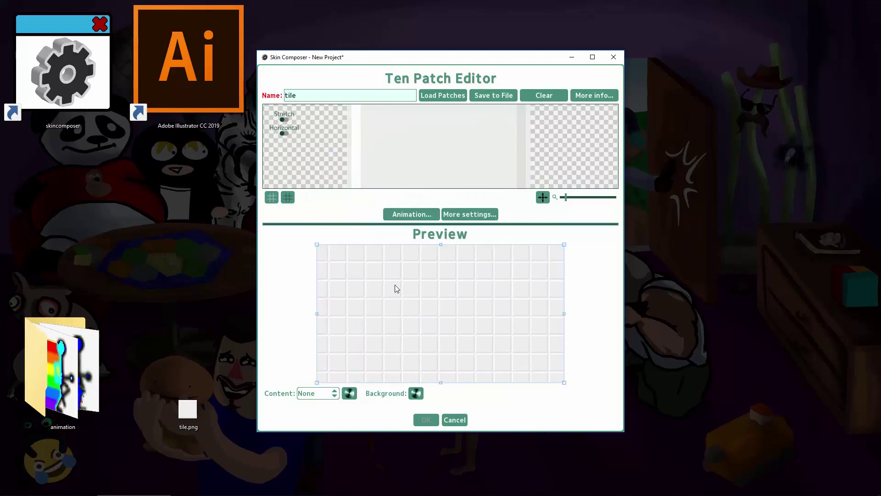
Save the ten patch as a new drawable named tile-scrolling.
left_click(331, 97)
type("-scr")
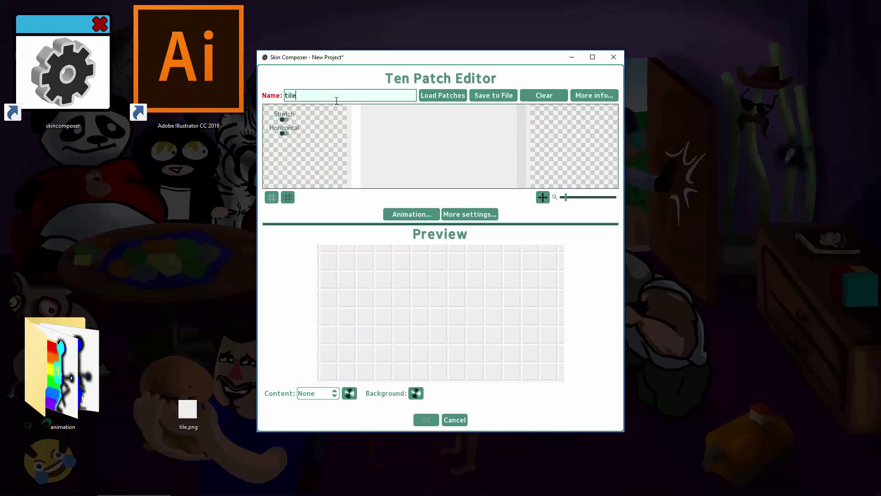
type("olling")
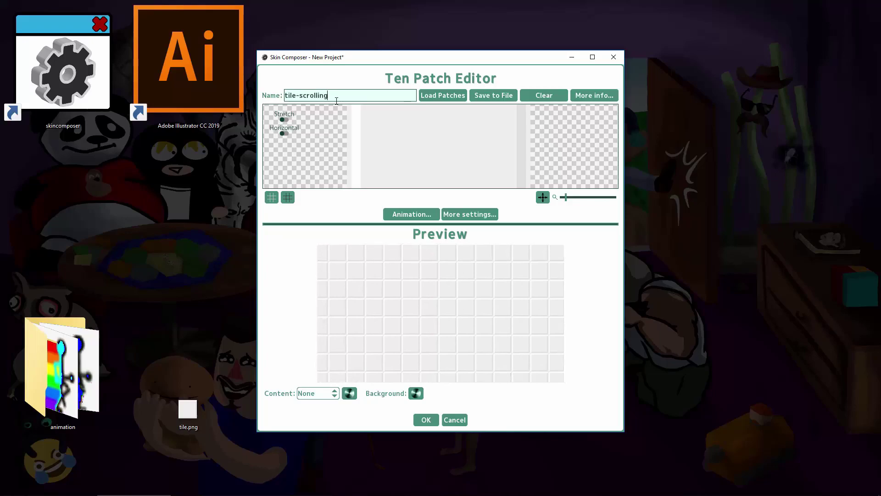
left_click(425, 418)
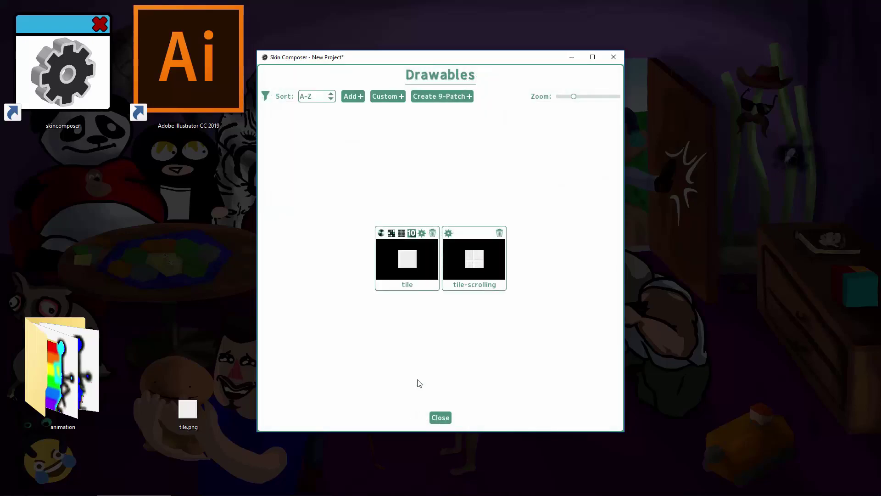
left_click(439, 419)
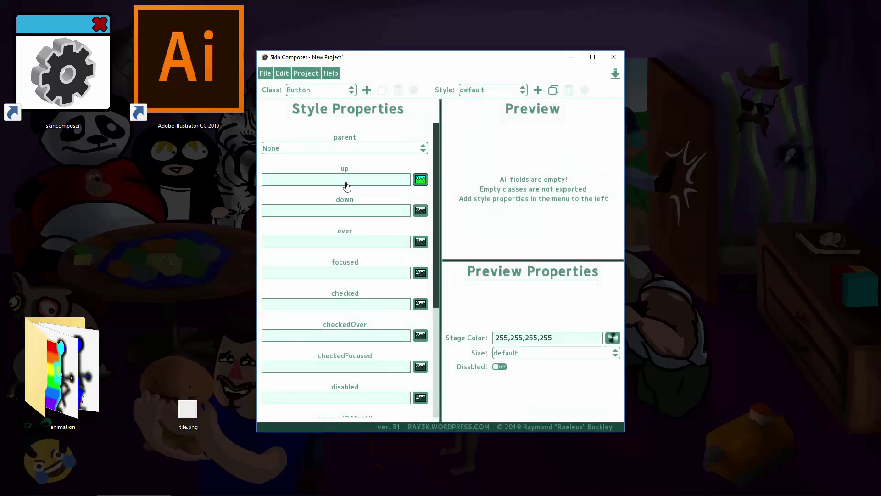
Assign tile-scrolling to the Button's up state, preview at grow size, and maximize the window.
left_click(420, 179)
left_click(456, 271)
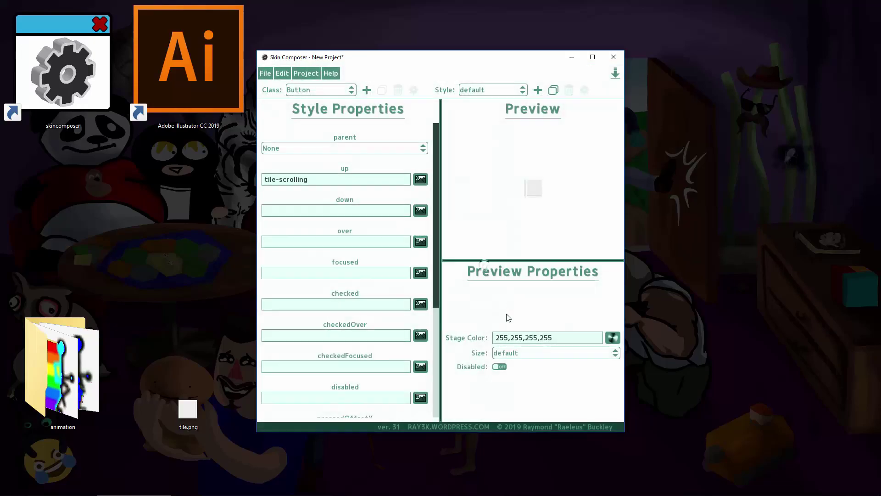
left_click(536, 358)
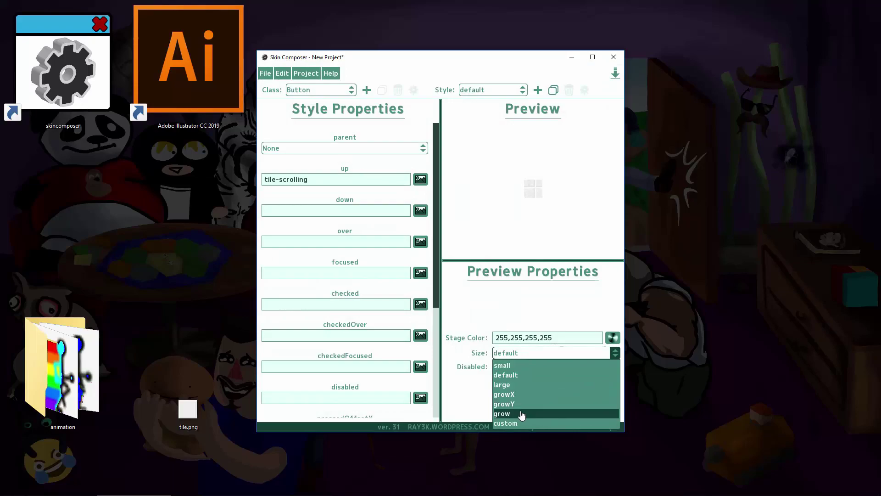
left_click(521, 413)
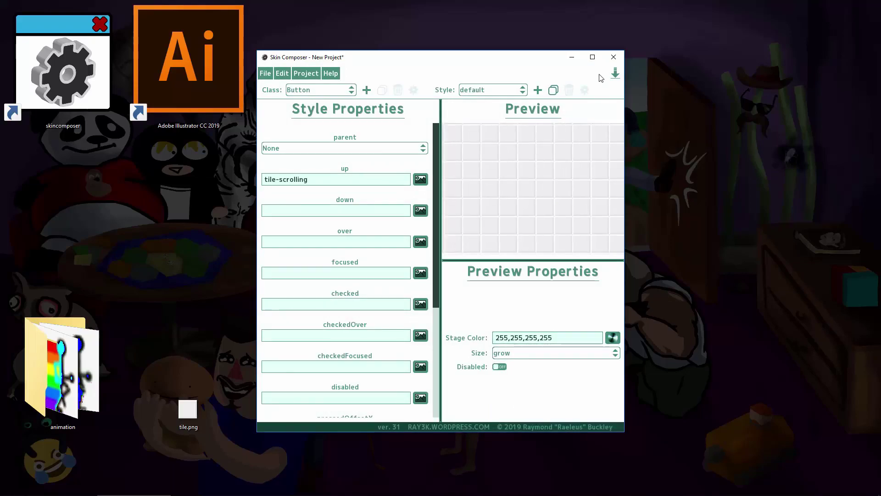
left_click(592, 57)
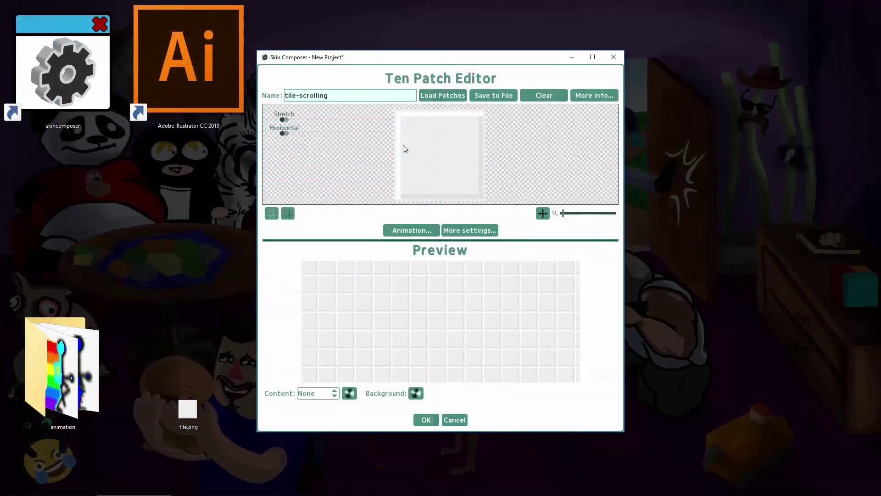
Mark horizontal and full-height vertical stretch areas on tile-scrolling, narrow the preview, and confirm.
left_click_drag(404, 147, 475, 156)
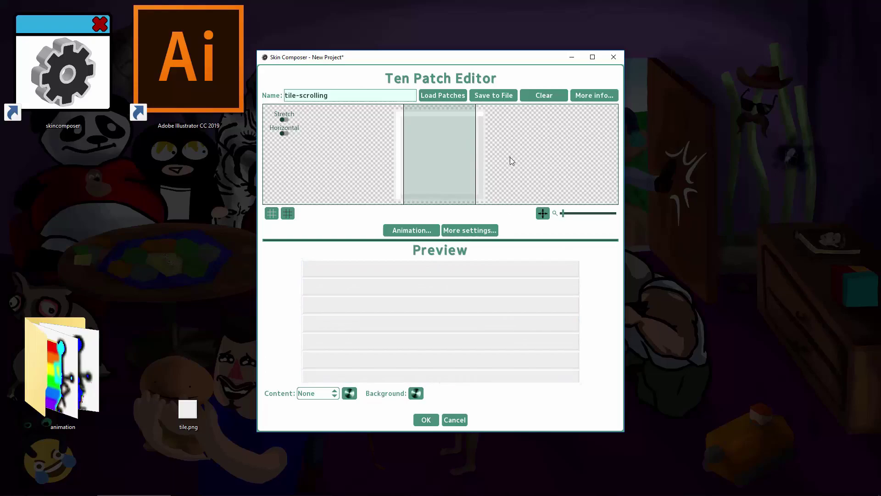
key("space")
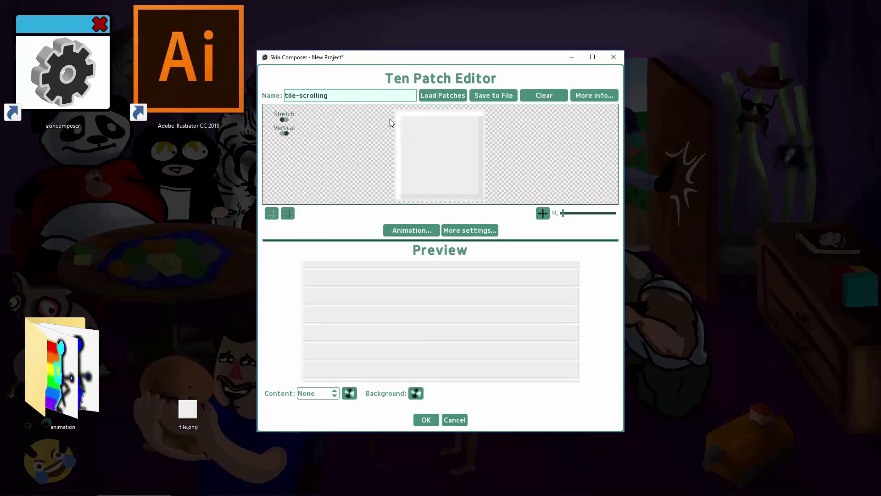
left_click_drag(389, 120, 475, 191)
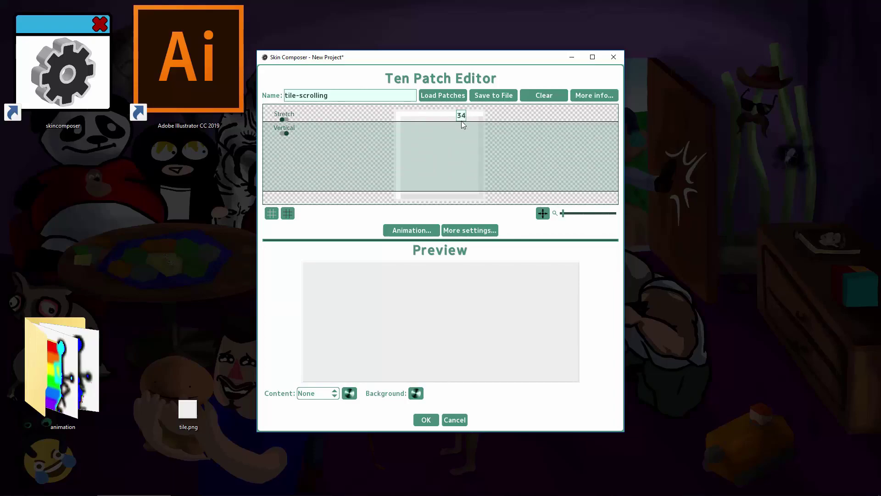
left_click_drag(461, 121, 459, 109)
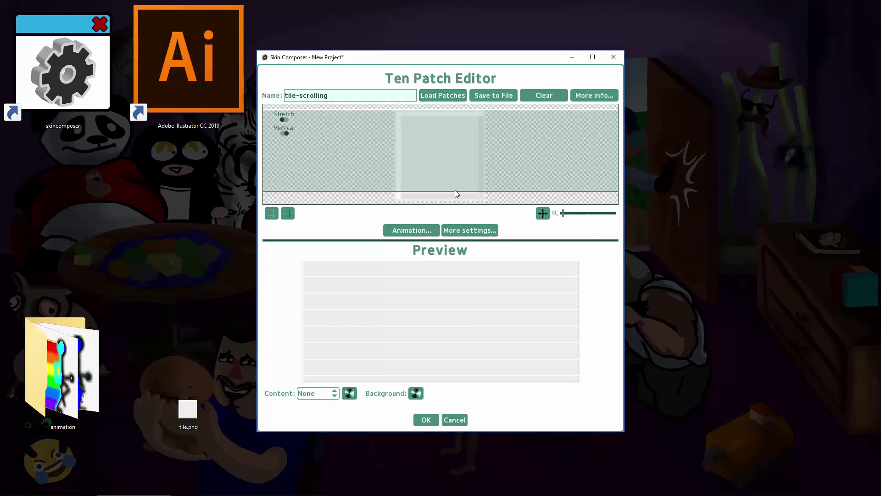
left_click_drag(450, 191, 447, 211)
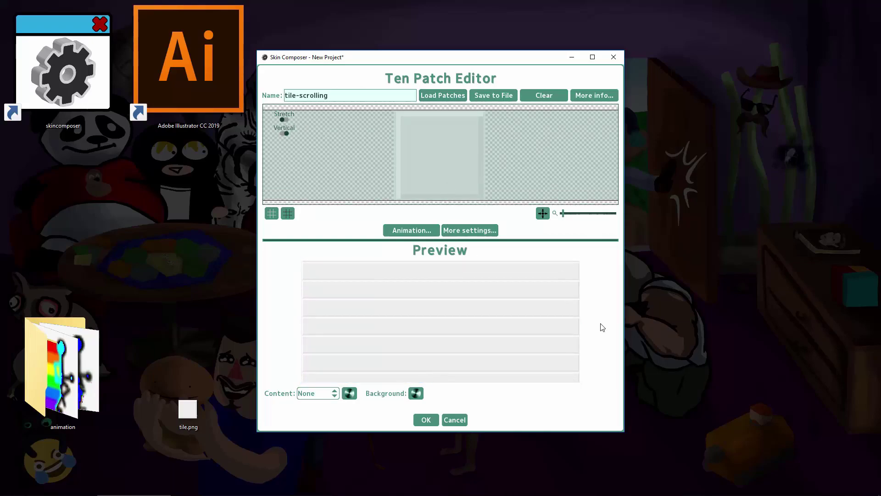
mouse_move(587, 339)
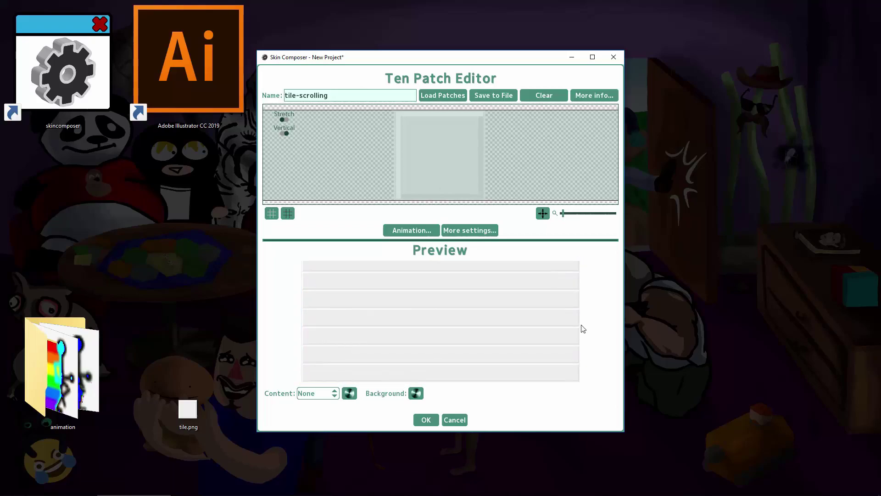
left_click_drag(579, 321, 452, 324)
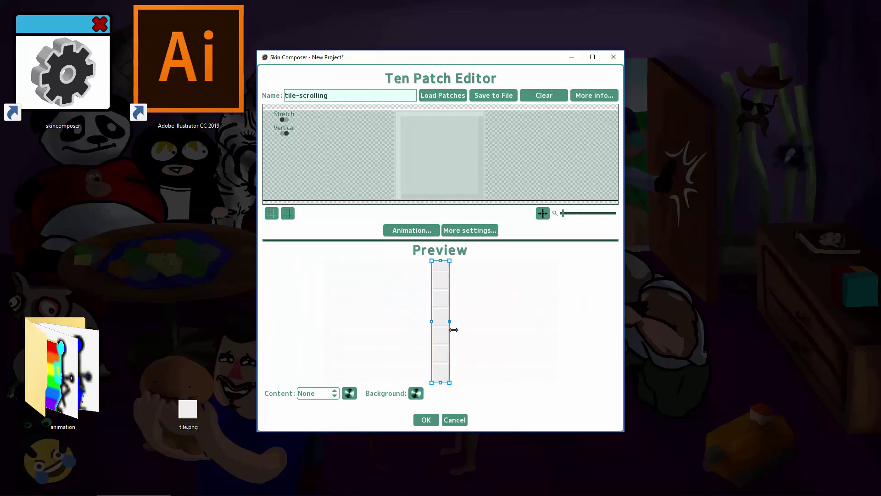
left_click(426, 419)
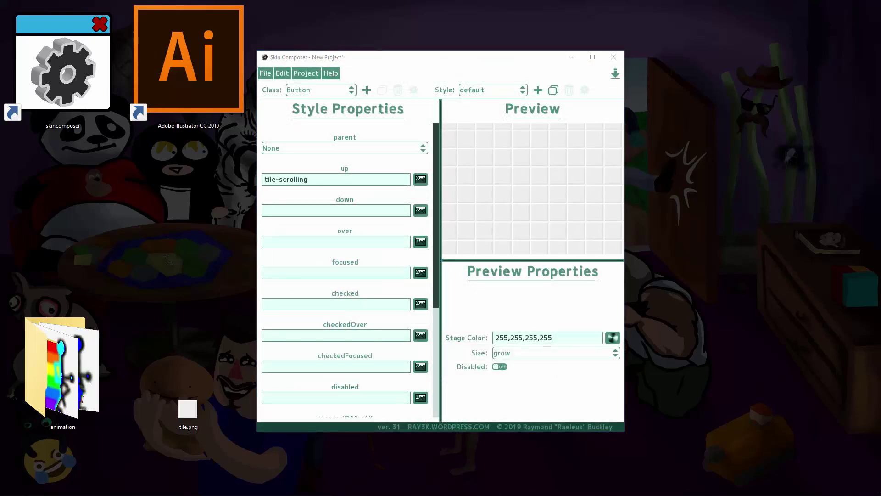
Add white.png from the Desktop as a new drawable.
left_click(306, 74)
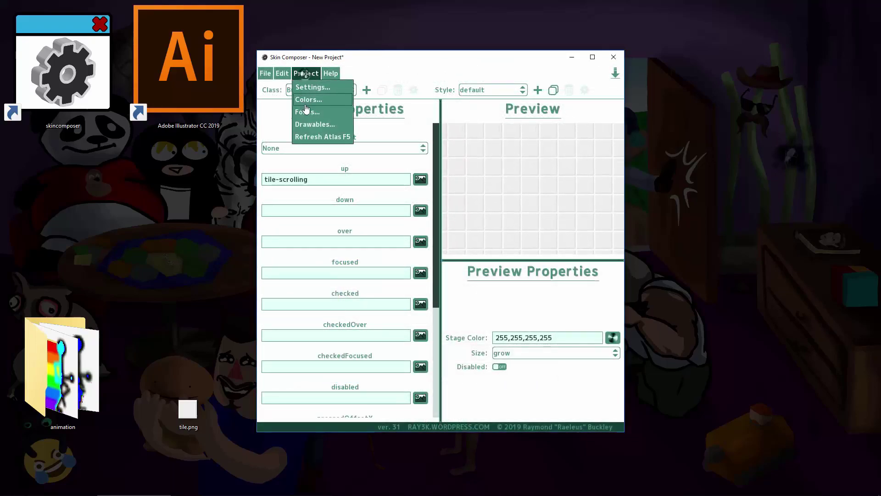
left_click(315, 125)
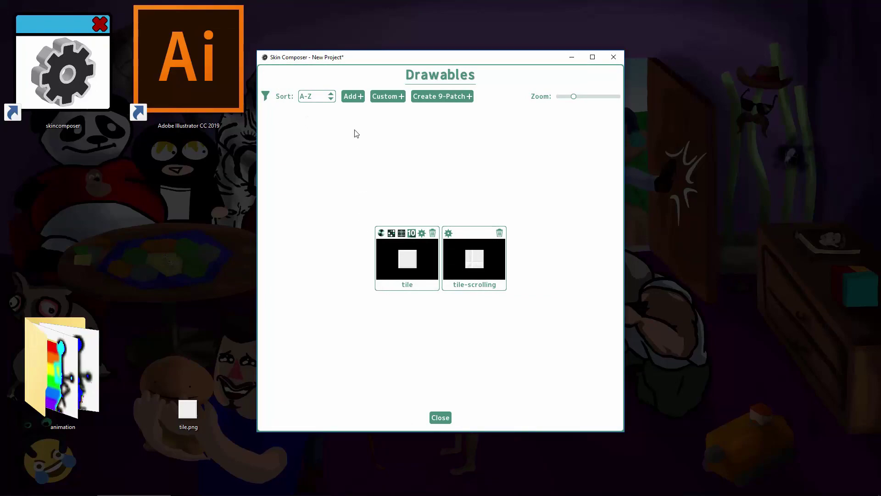
left_click(351, 96)
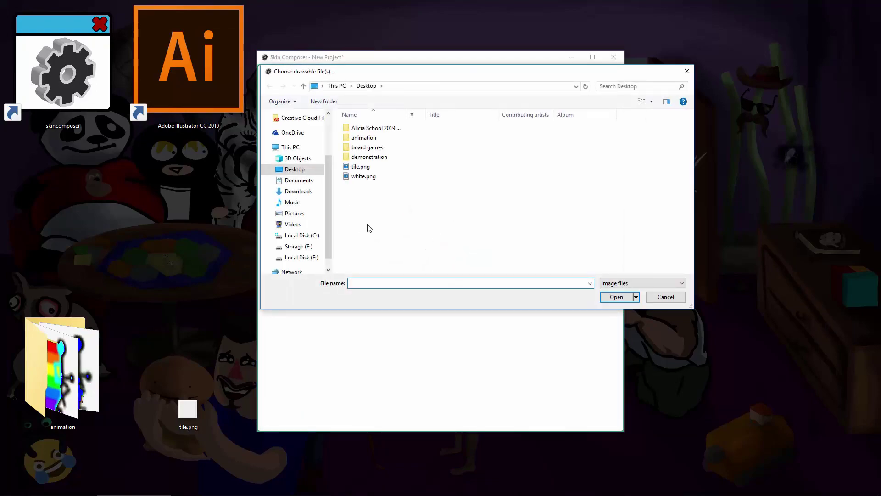
left_click(365, 176)
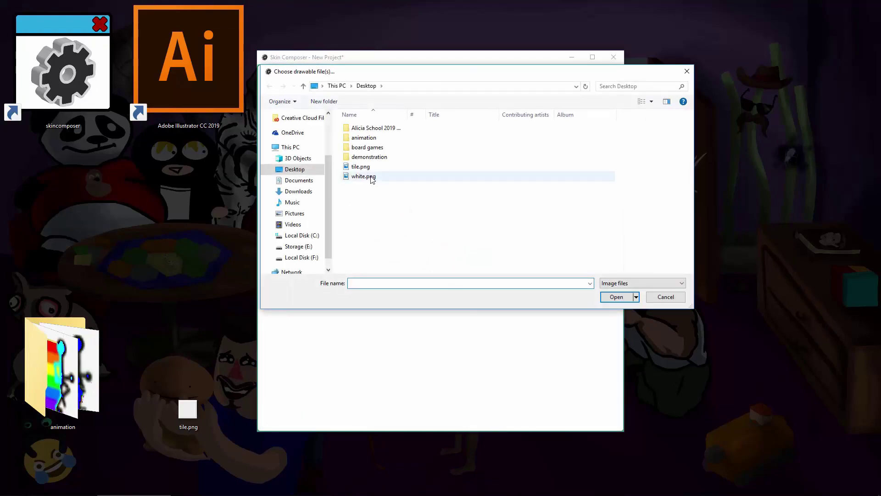
left_click(615, 297)
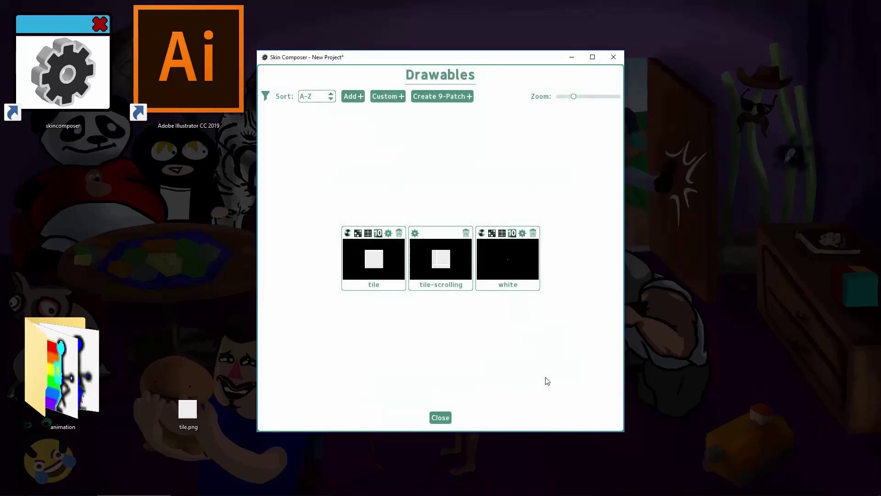
Tint the white ten patch with a new pure red colour named red.
left_click(513, 233)
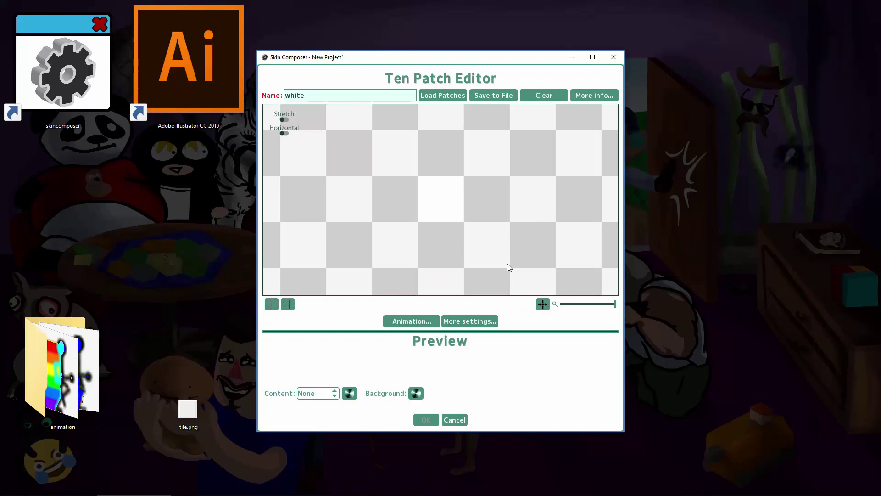
left_click(479, 322)
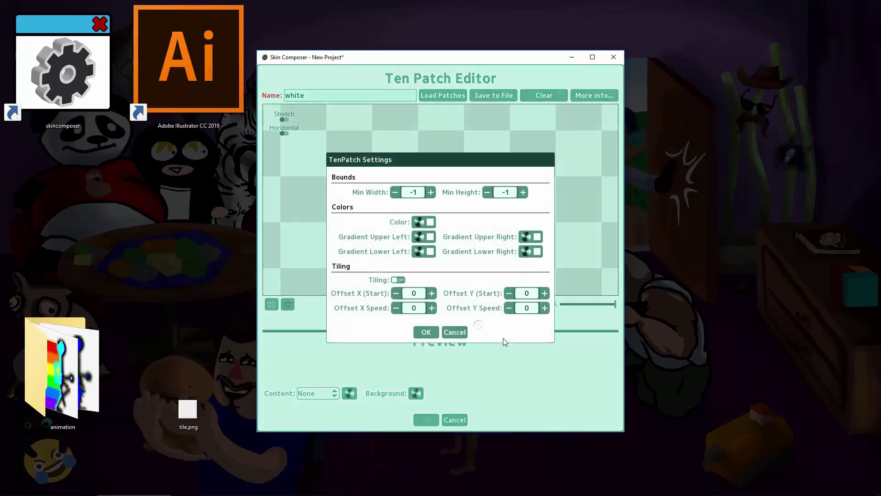
left_click(425, 225)
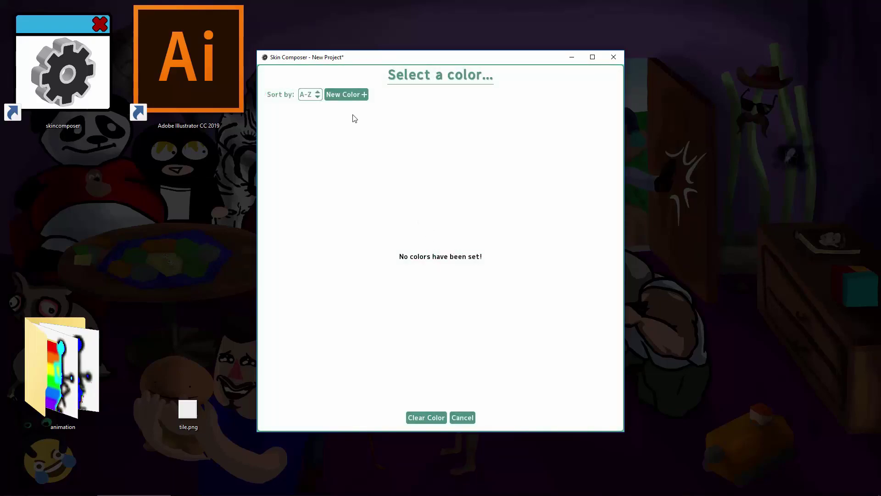
left_click(348, 93)
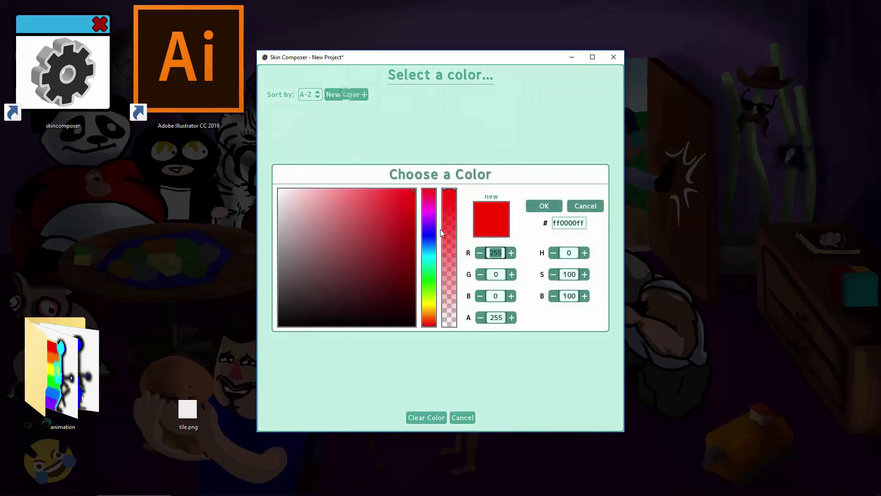
left_click(542, 207)
type("red")
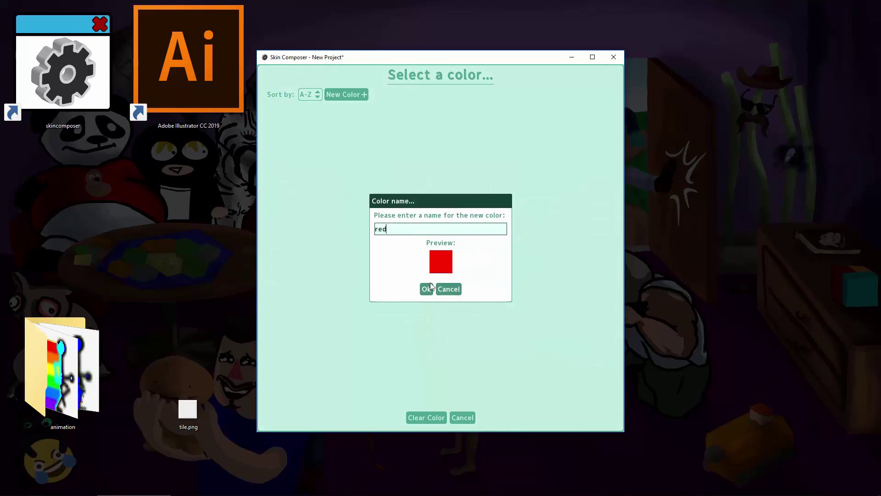
left_click(428, 287)
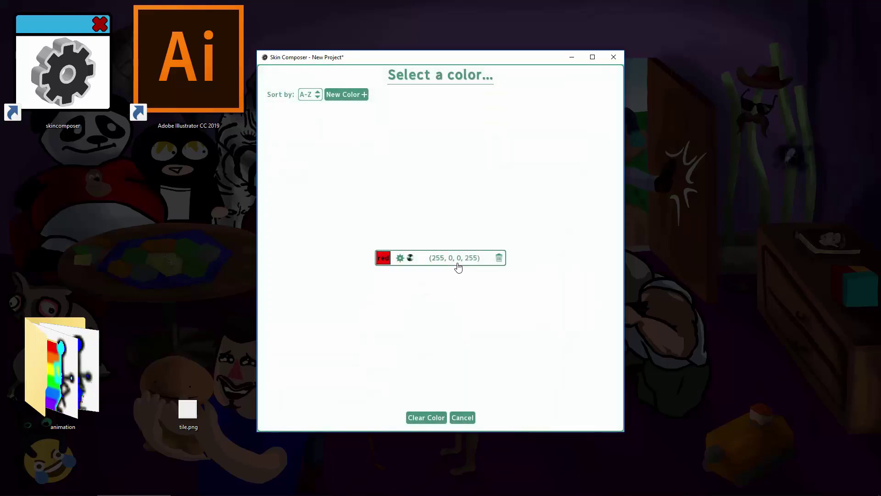
left_click(458, 264)
left_click(424, 333)
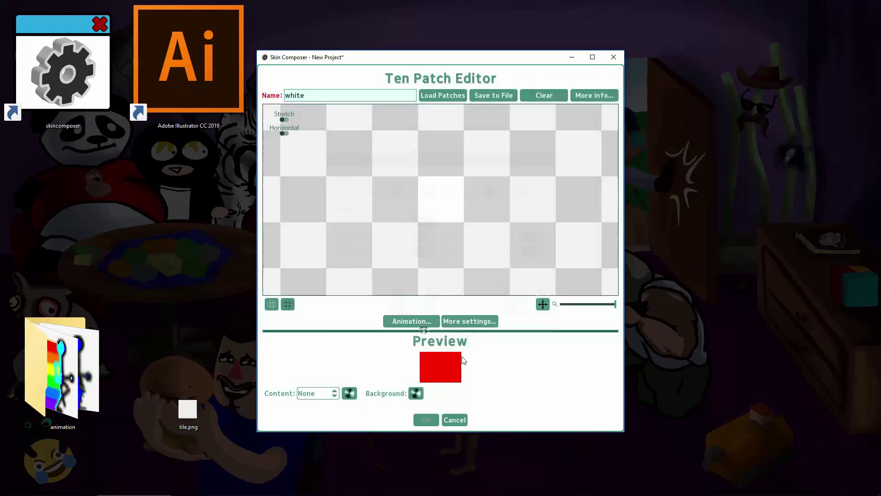
Enlarge the preview area and red preview widget, then reopen More settings.
left_click_drag(525, 327, 514, 207)
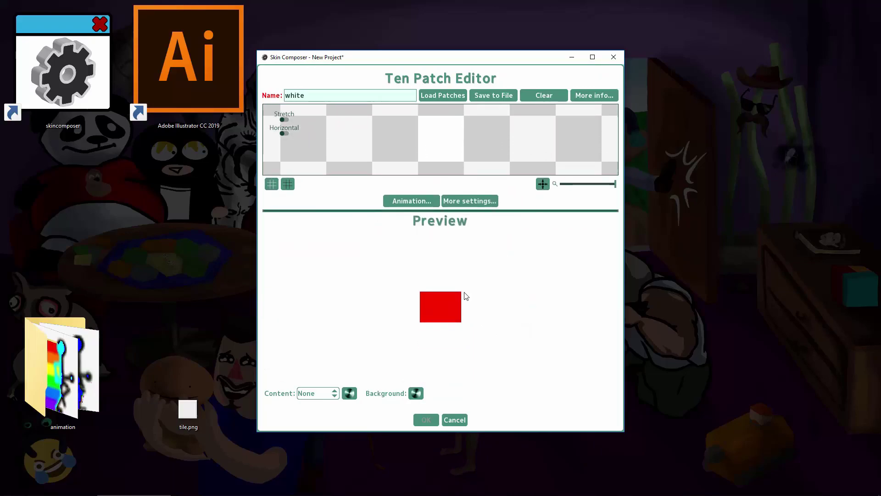
left_click_drag(462, 290, 581, 237)
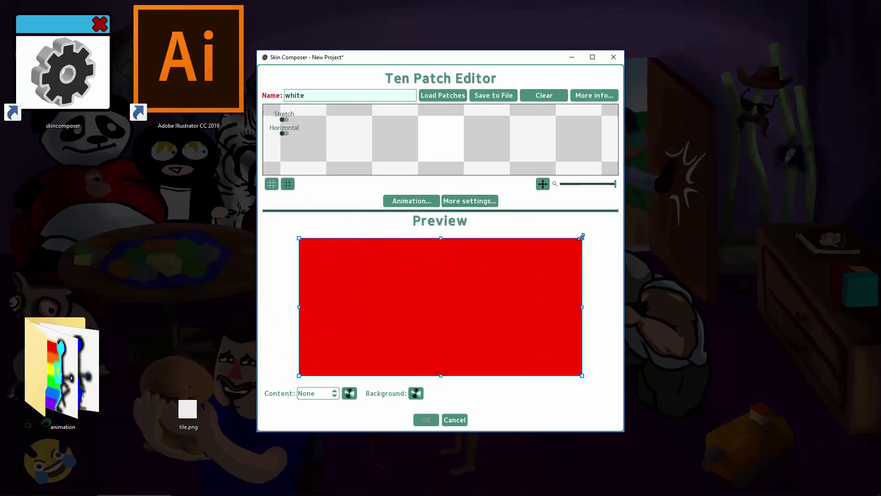
left_click(480, 201)
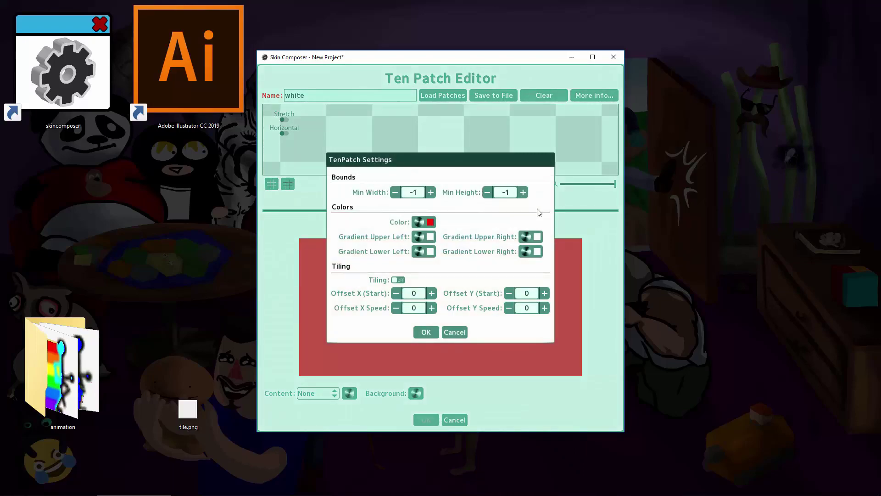
Remove the tint colour and set the gradient's bottom-left corner to red.
left_click(425, 223)
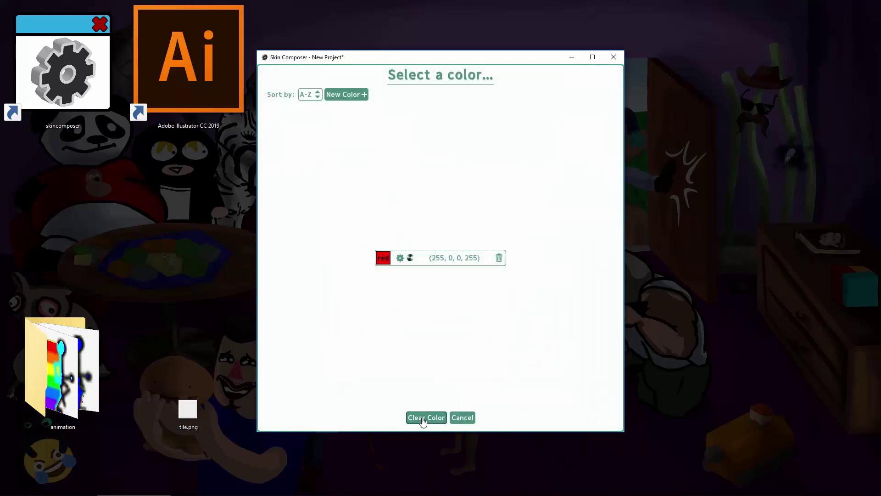
left_click(422, 418)
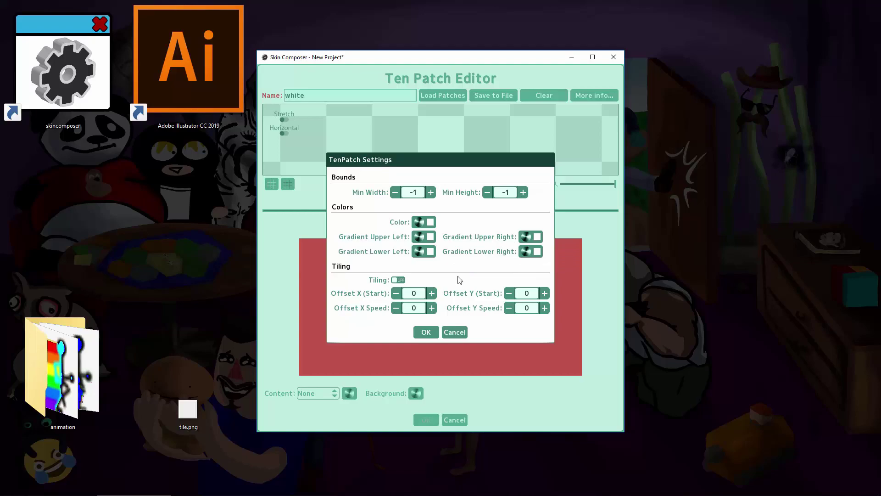
left_click(429, 251)
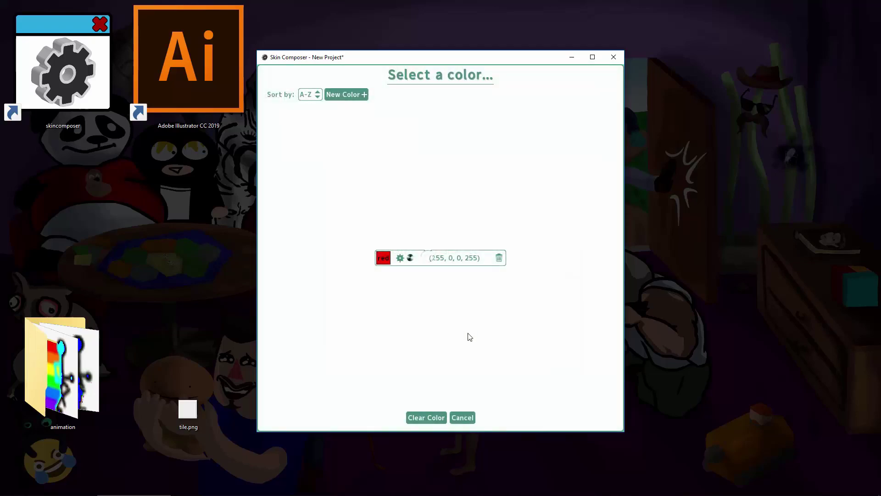
left_click(458, 260)
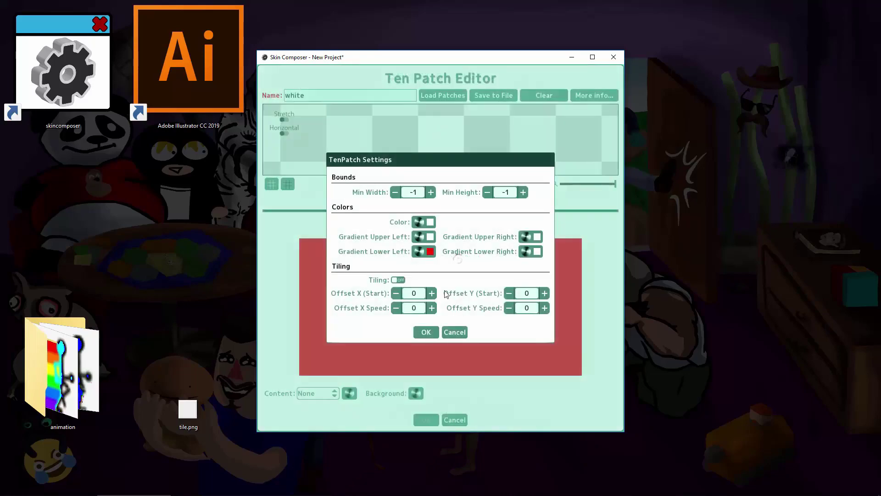
Create a new colour named green and apply it to the top-left corner.
left_click(432, 242)
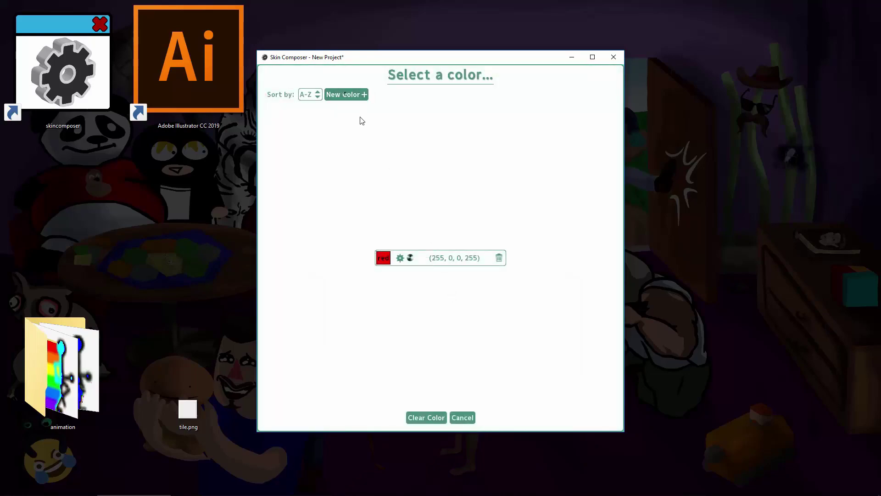
left_click(346, 94)
left_click_drag(433, 250, 432, 284)
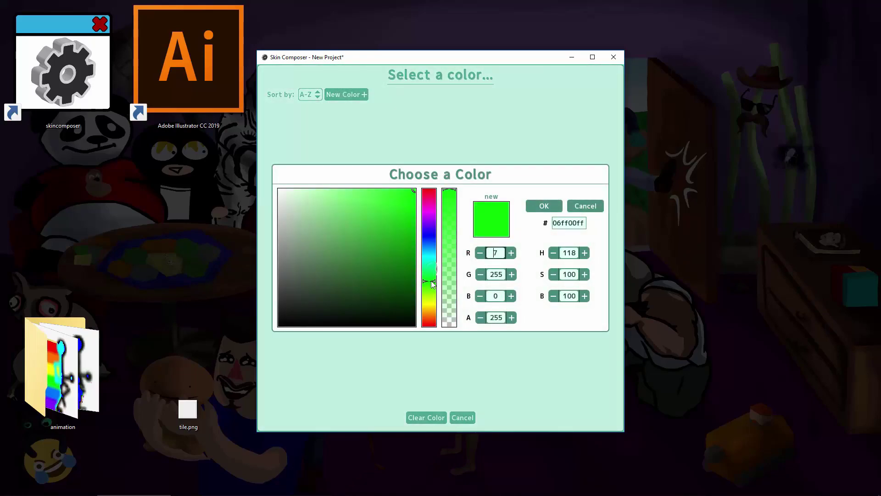
left_click(539, 210)
type("green")
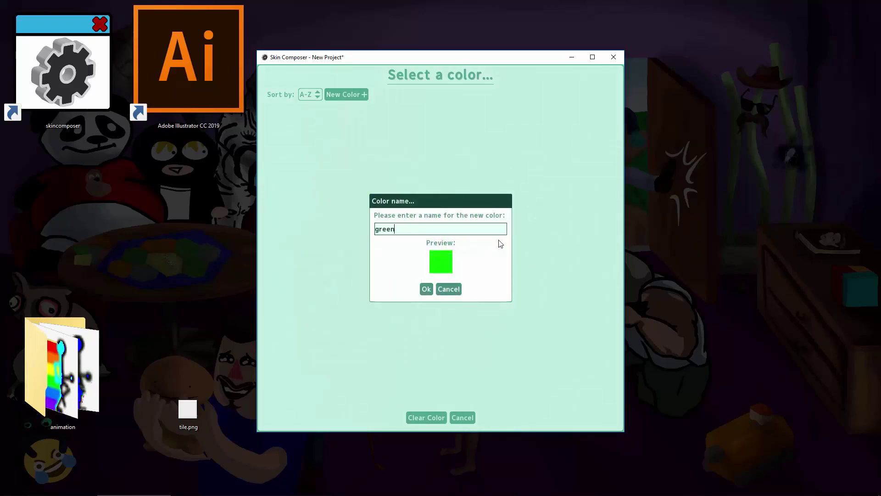
left_click(426, 288)
left_click(463, 248)
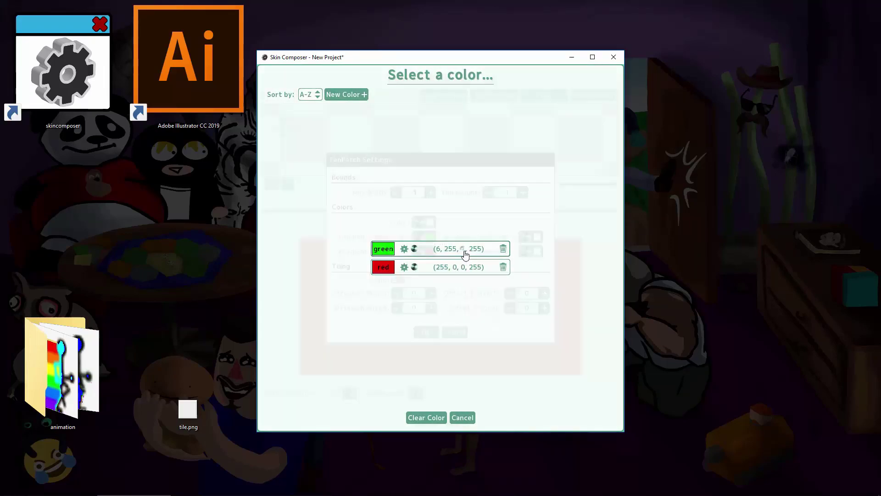
Create a new colour named orange and apply it to the top-right corner.
left_click(528, 236)
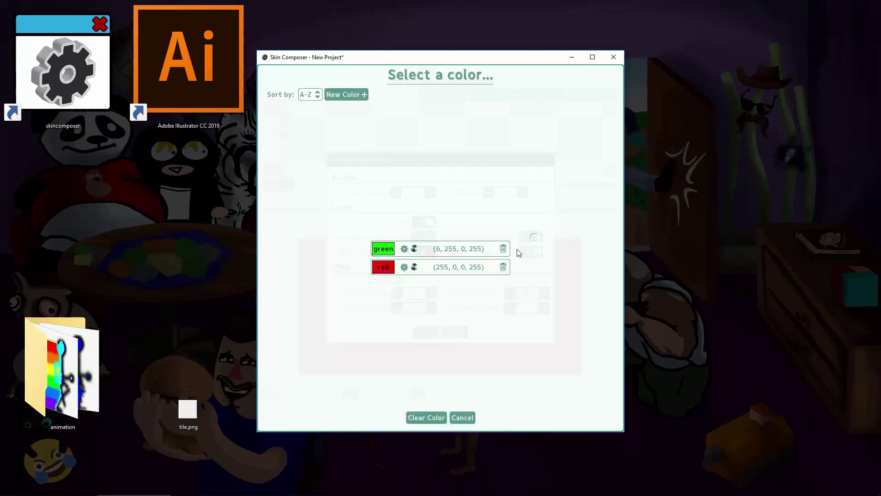
left_click(353, 95)
left_click_drag(428, 299, 430, 315)
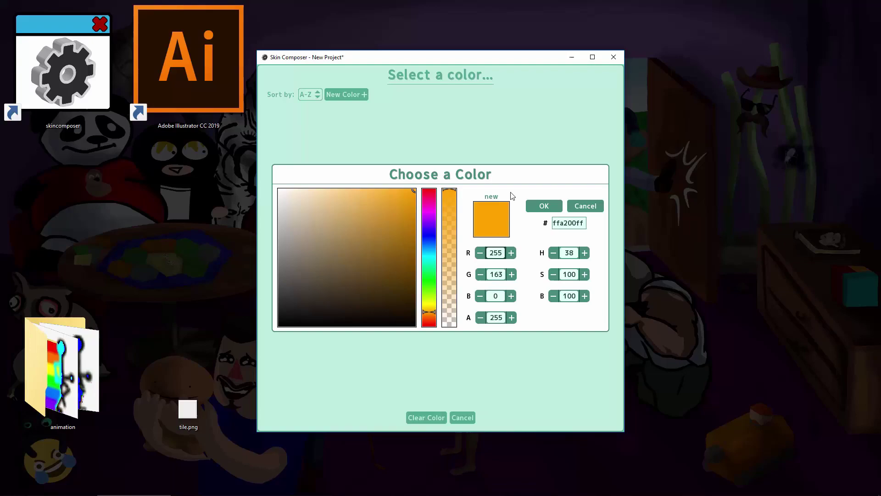
left_click(544, 205)
type("orange")
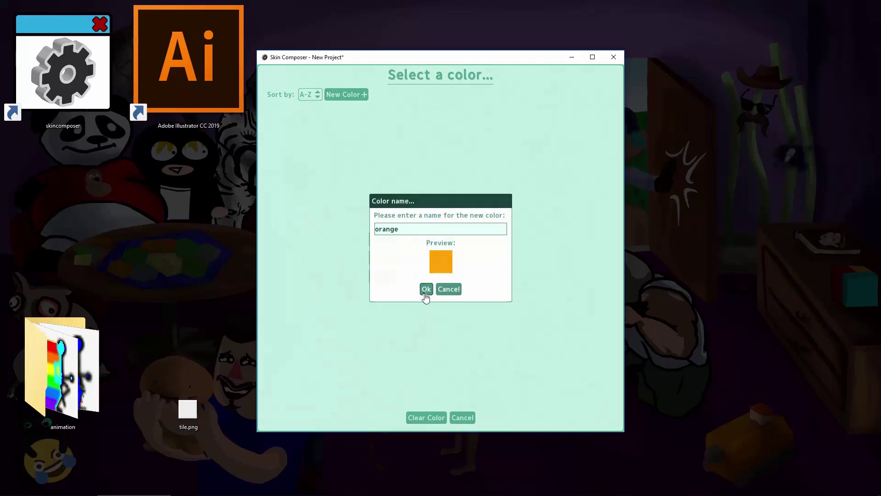
left_click(427, 289)
left_click(473, 265)
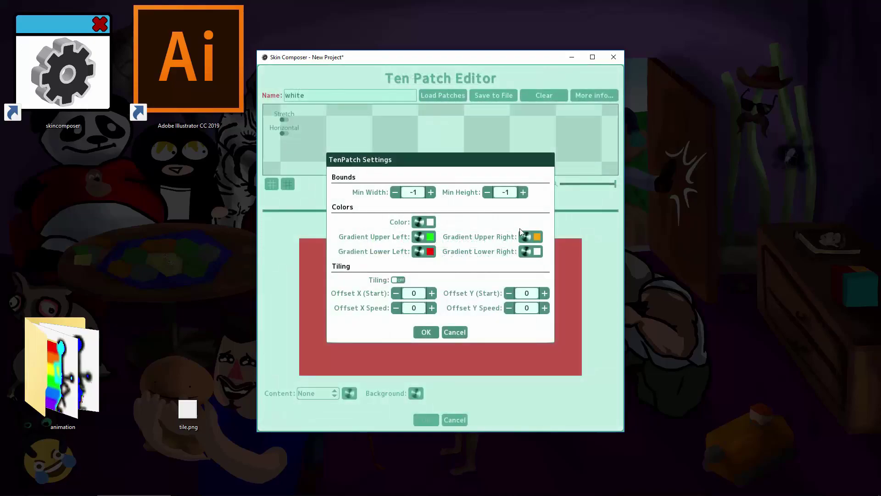
Create purple for the bottom-right corner, confirm the gradient, and shrink the preview.
left_click(537, 254)
left_click(356, 95)
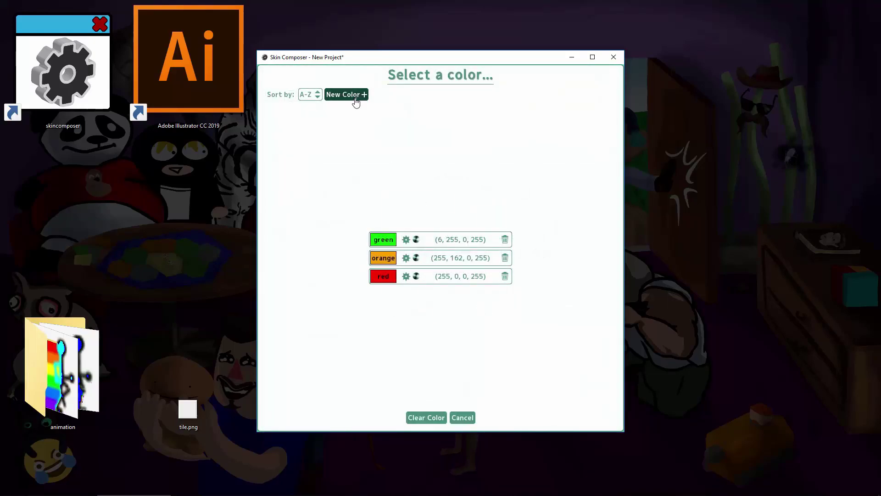
left_click_drag(429, 235, 428, 221)
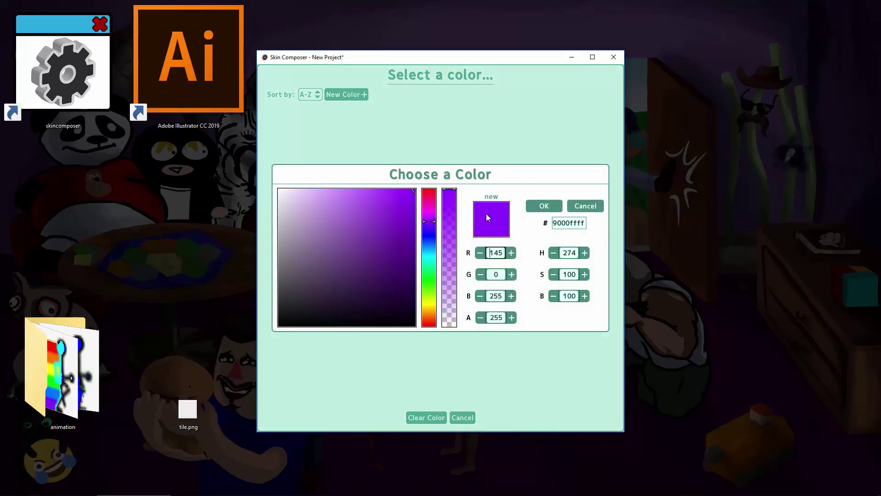
left_click(544, 206)
type("purple")
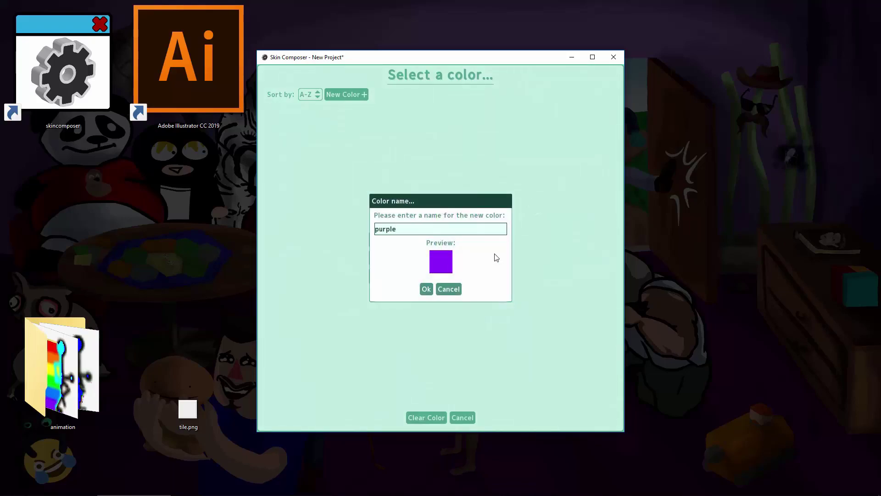
key("Return")
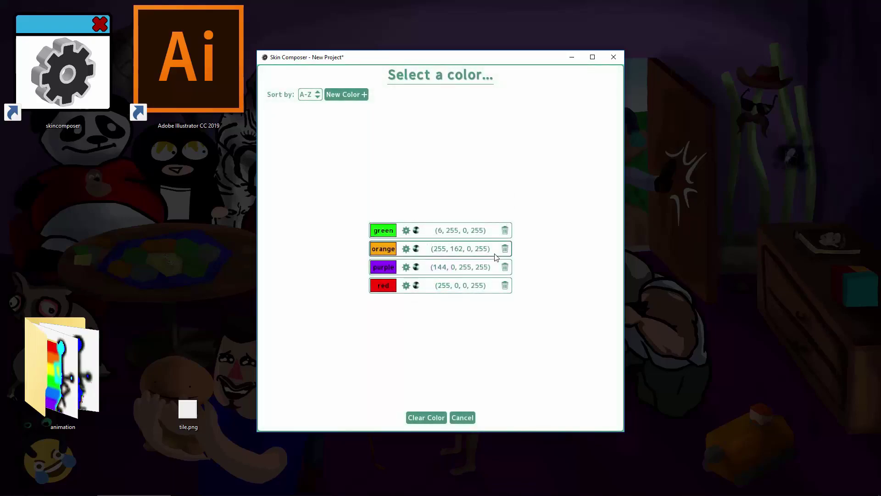
left_click(457, 284)
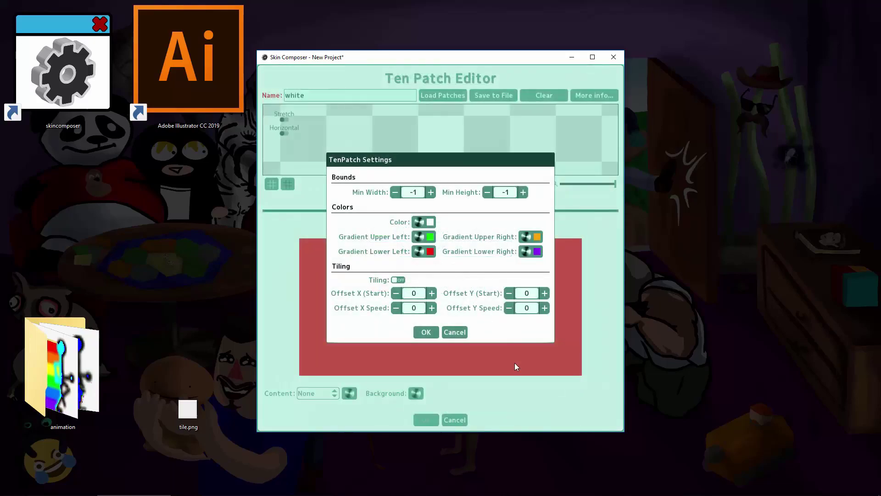
left_click(426, 333)
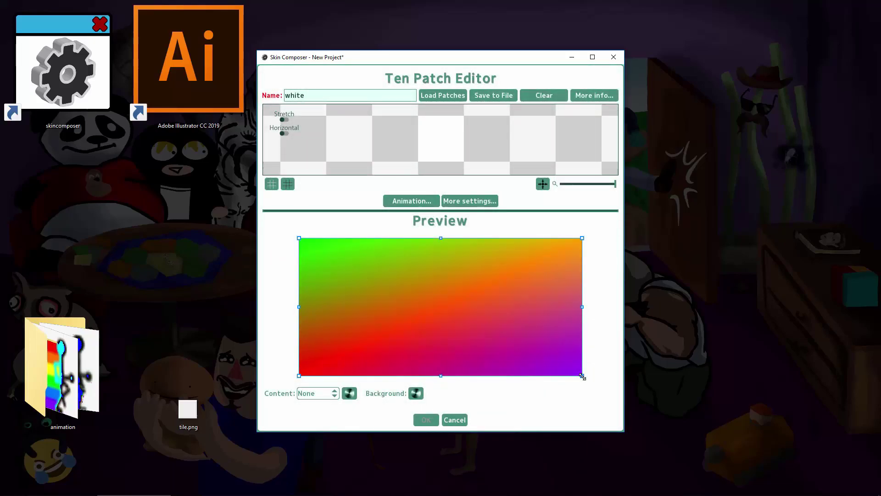
mouse_move(581, 374)
left_mouse_down()
mouse_move(506, 375)
mouse_move(450, 334)
mouse_move(576, 371)
mouse_move(586, 385)
left_mouse_up()
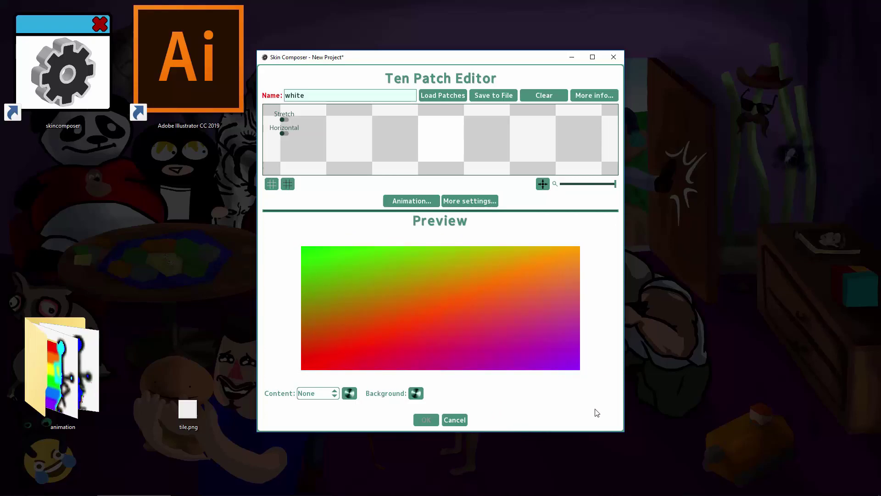
Reopen the TenPatch settings and create a new colour named white.
left_click(491, 206)
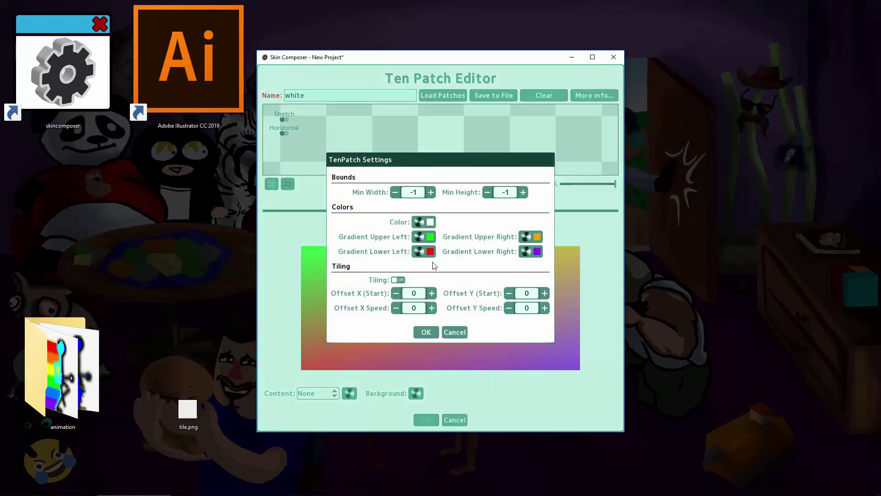
left_click(425, 236)
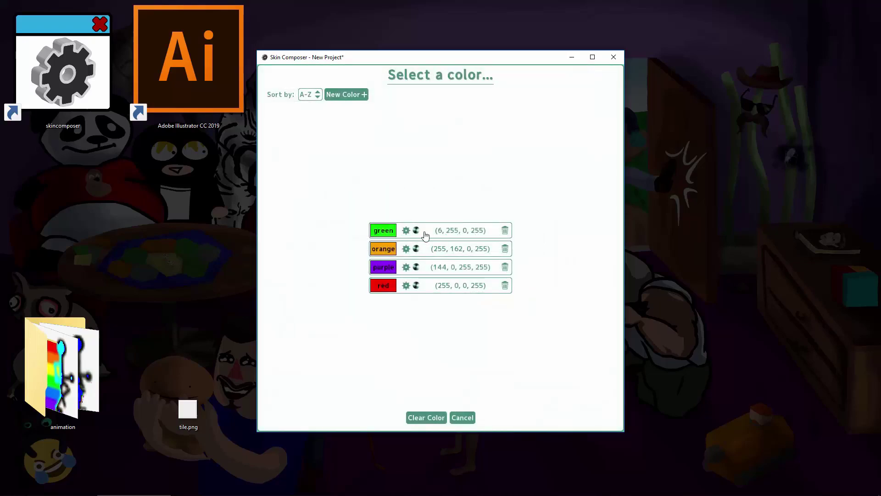
left_click(353, 94)
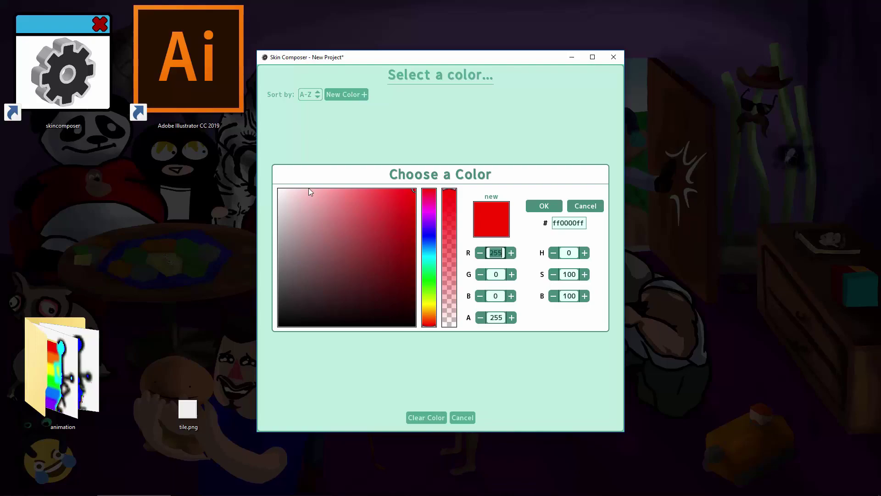
left_click_drag(309, 188, 278, 188)
left_click(537, 207)
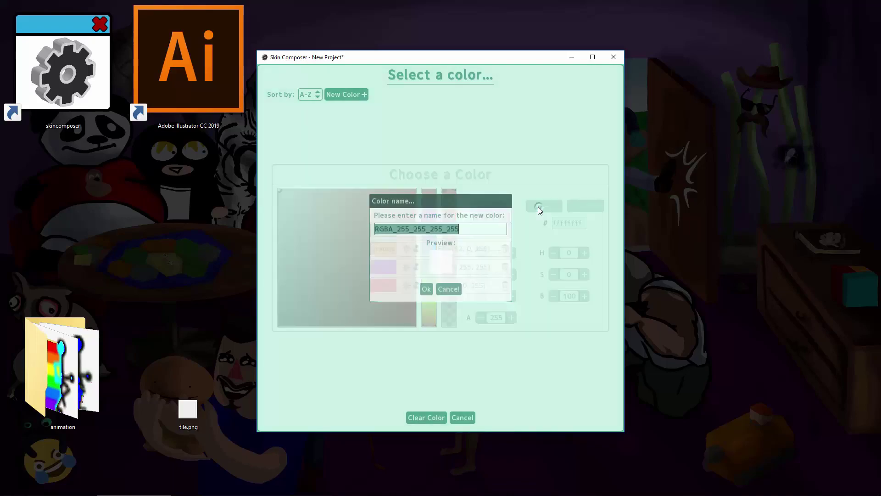
type("white")
key("Return")
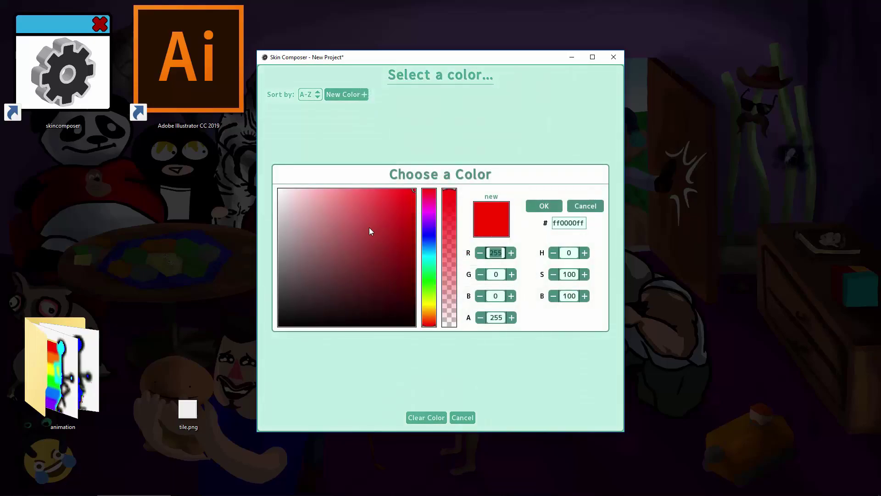
Create a new colour named black and apply it to the top-left corner.
type("0")
left_click(546, 210)
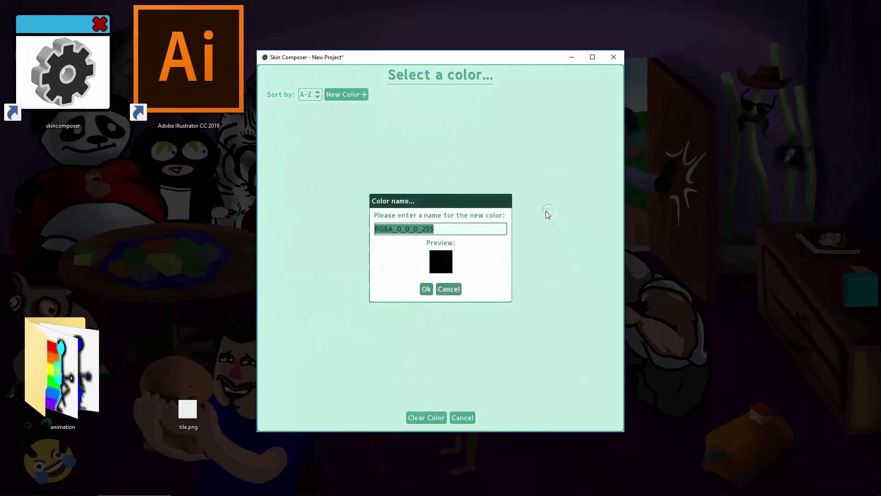
type("black")
key("Return")
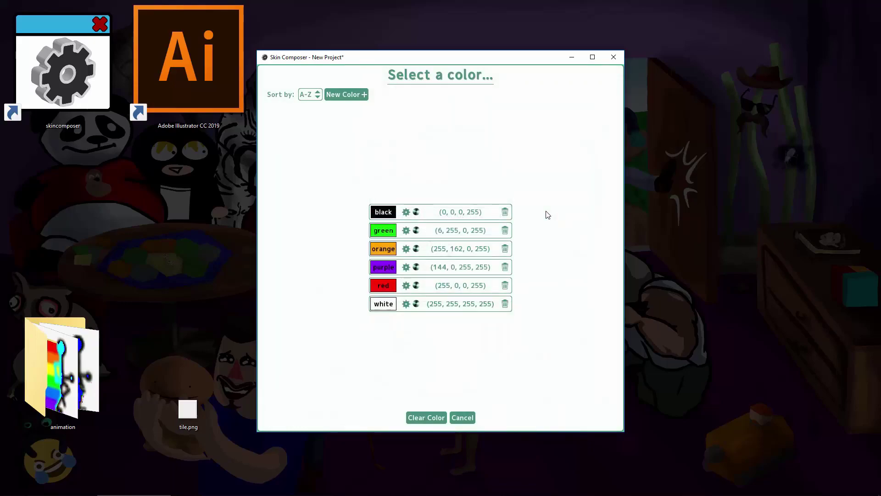
left_click(459, 213)
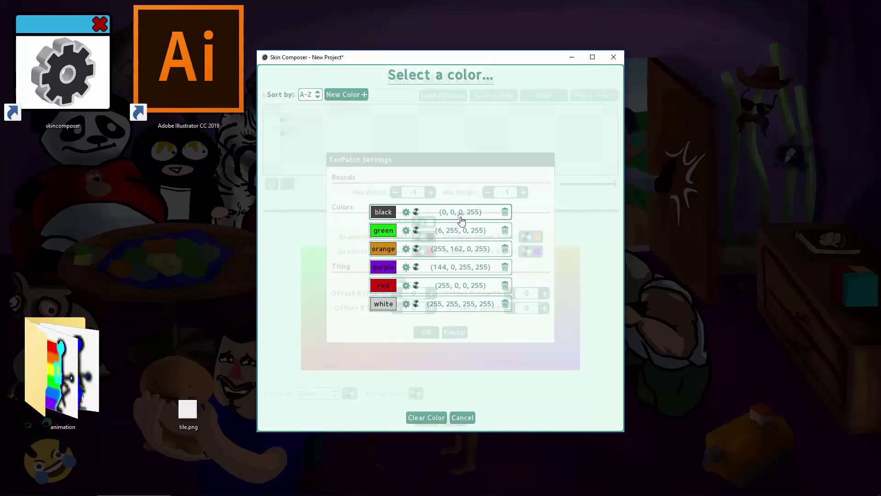
Set the top-right corner to black and both bottom corners to white, then confirm.
left_click(540, 238)
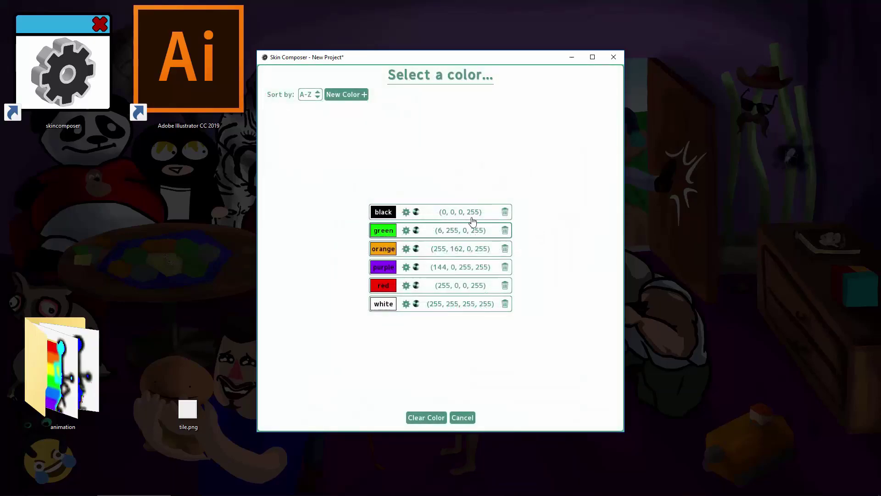
left_click(475, 219)
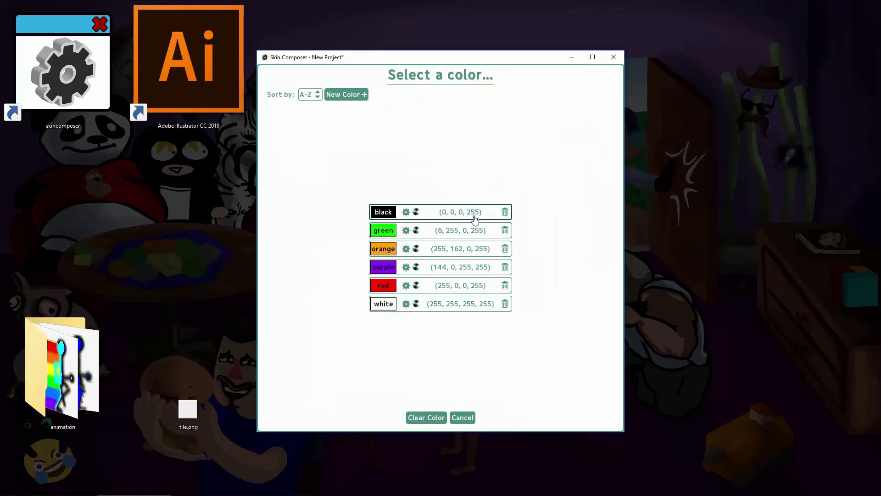
left_click(421, 251)
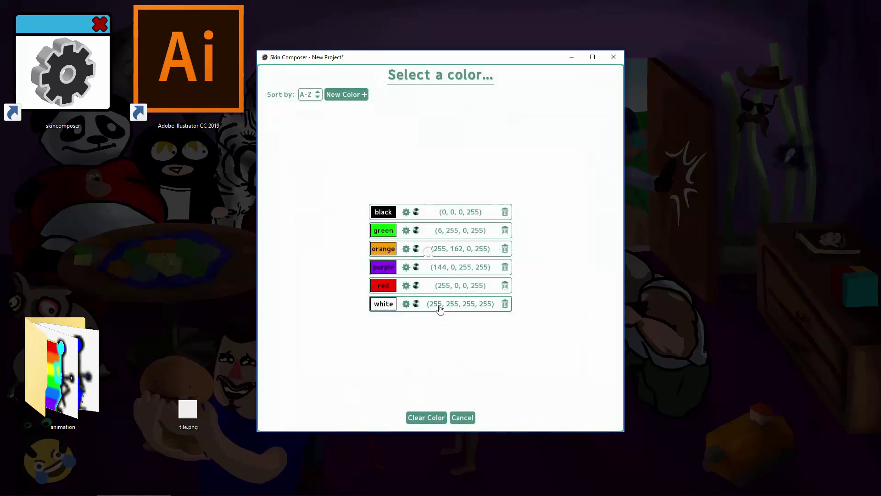
left_click(443, 306)
left_click(532, 251)
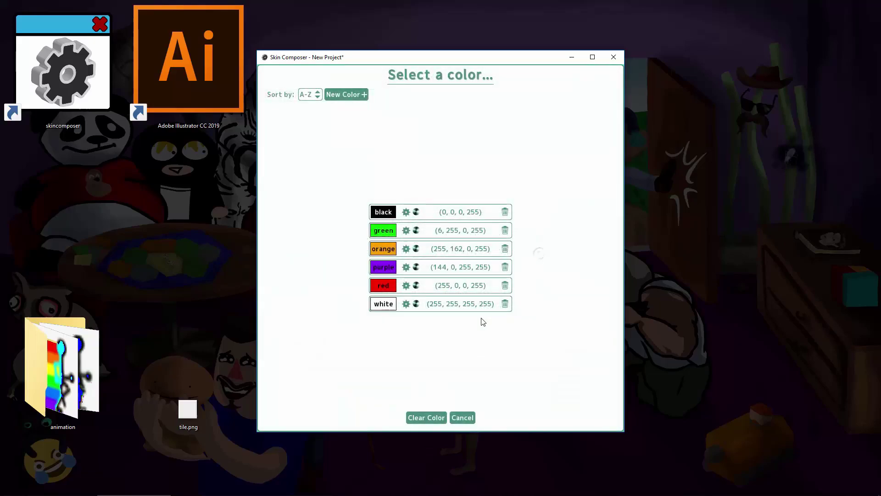
left_click(467, 305)
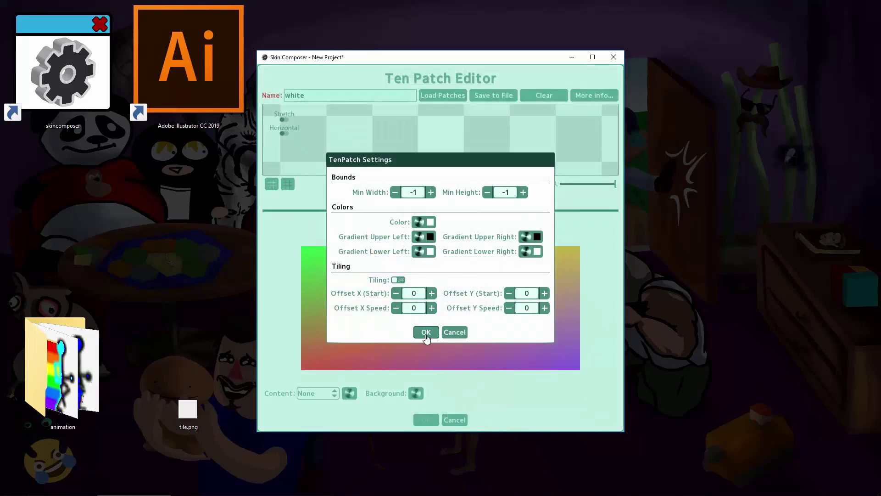
left_click(426, 336)
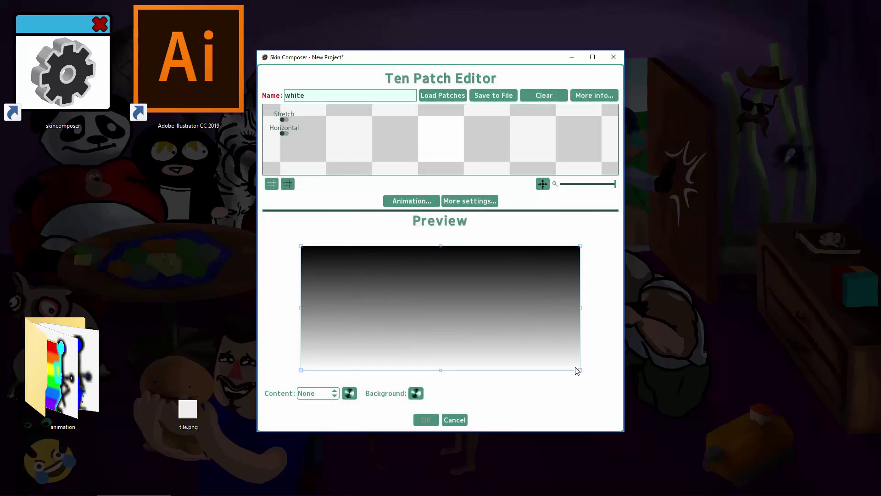
Resize the tile-scrolling preview into a large tiled area, then add and clear a stretch band.
left_click_drag(578, 369, 502, 344)
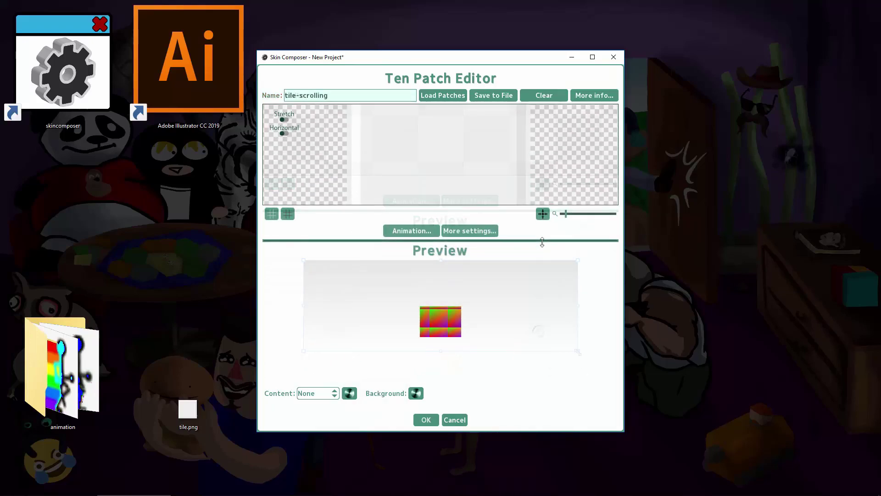
left_click_drag(461, 307, 589, 261)
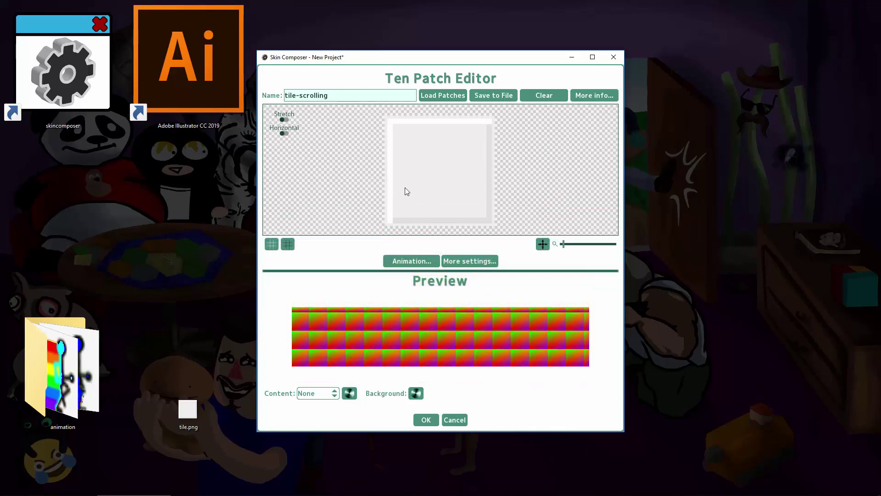
left_click_drag(405, 190, 386, 216)
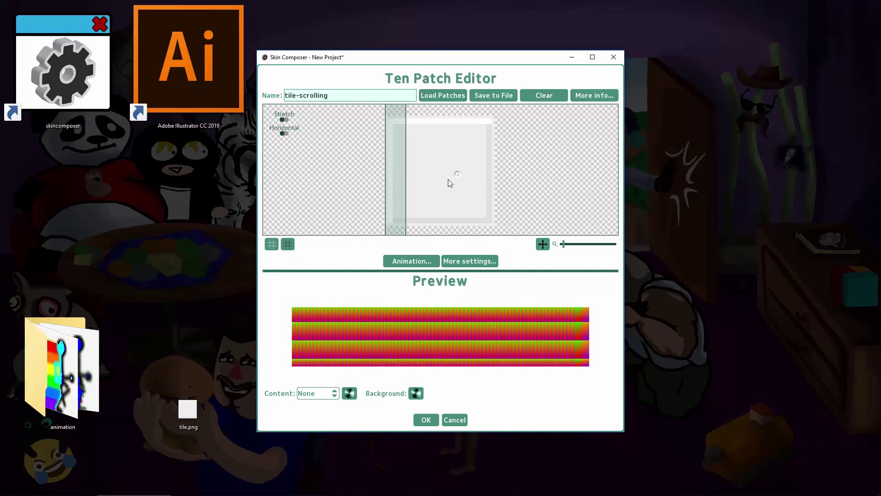
mouse_move(450, 180)
left_mouse_down()
mouse_move(393, 126)
mouse_move(448, 158)
mouse_move(494, 170)
left_mouse_up()
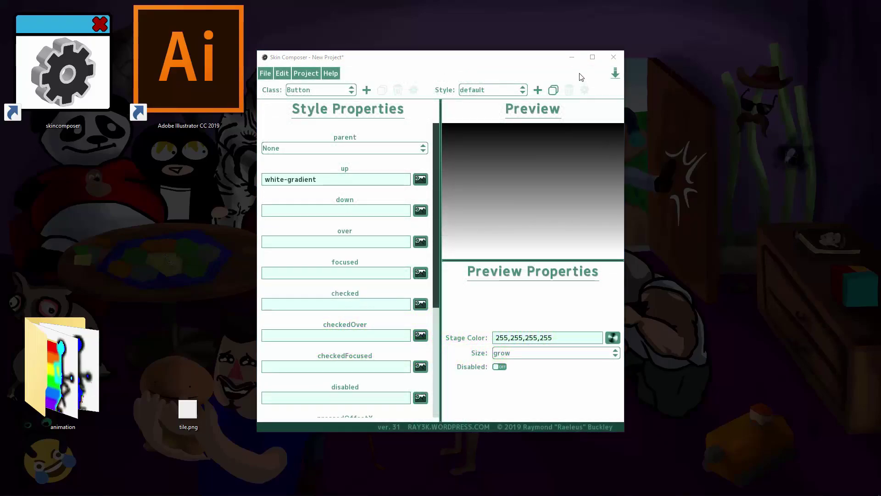
Minimize Skin Composer, open the desktop animation folder and check the running_animation_00.png file name.
left_click(572, 57)
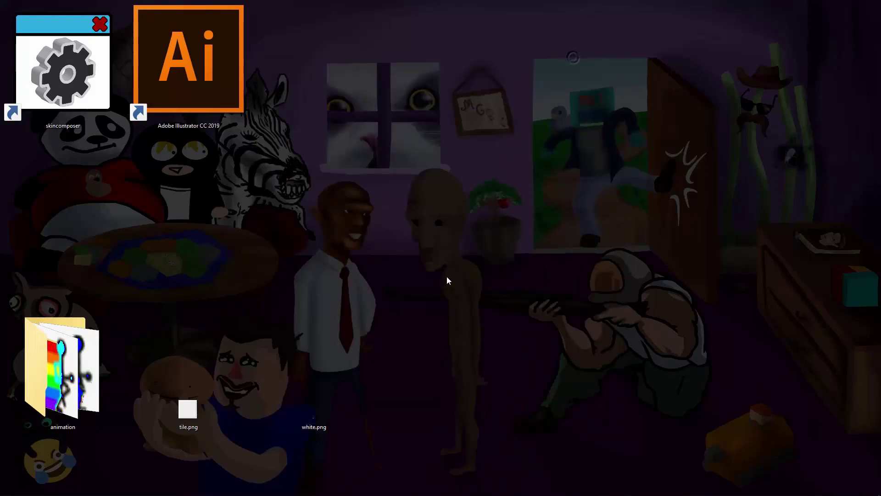
double_click(72, 381)
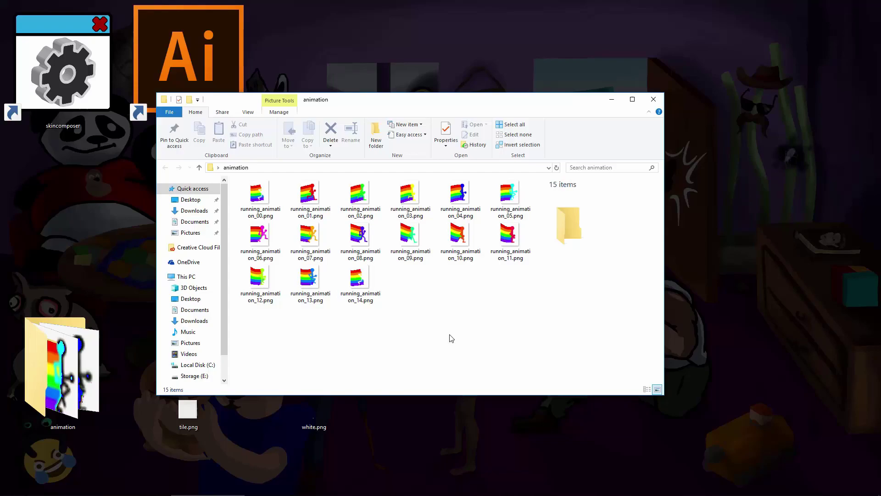
left_click_drag(435, 327, 389, 303)
left_click(259, 195)
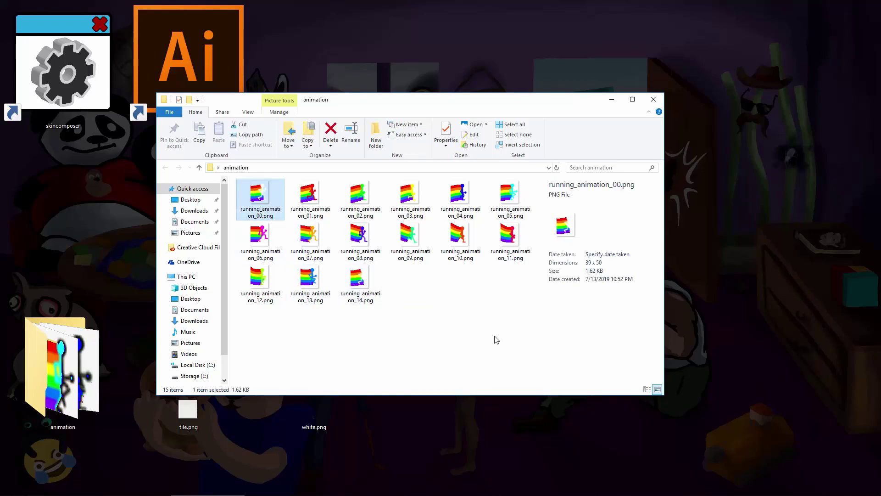
key("F2")
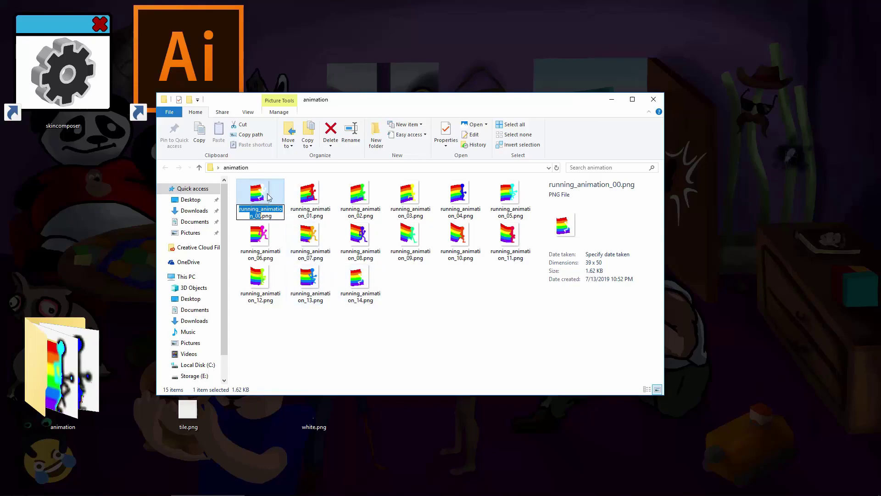
key("Escape")
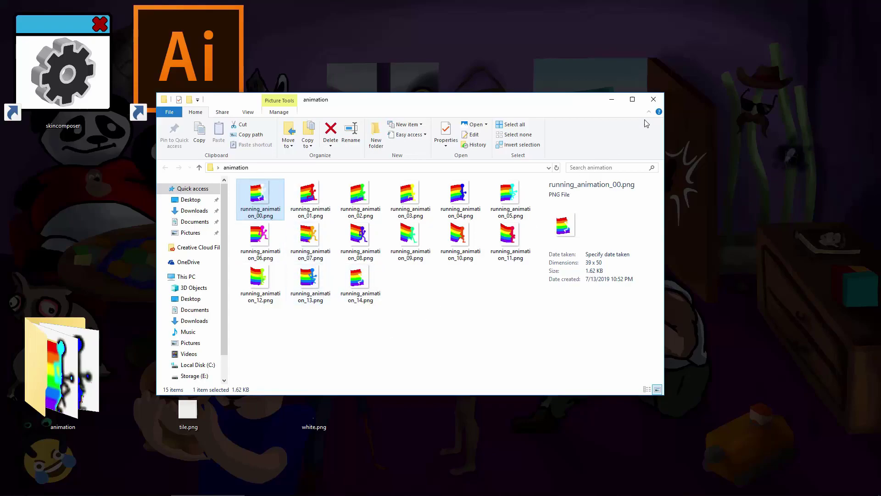
Import running_animation_00 through running_animation_14 from the animation folder into the Drawables list.
left_click(653, 99)
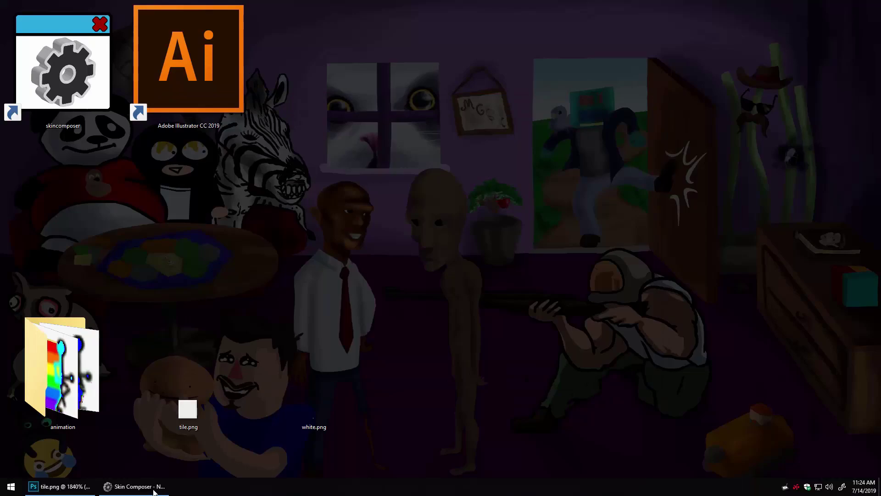
left_click(138, 486)
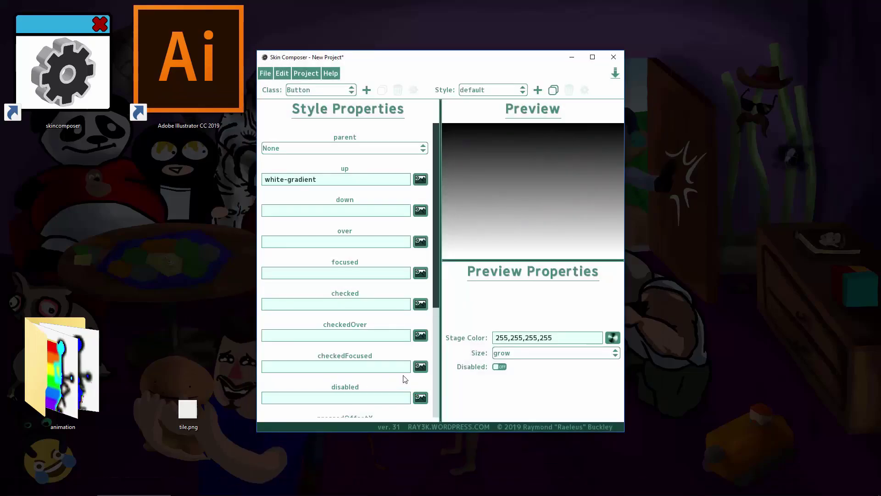
left_click(305, 73)
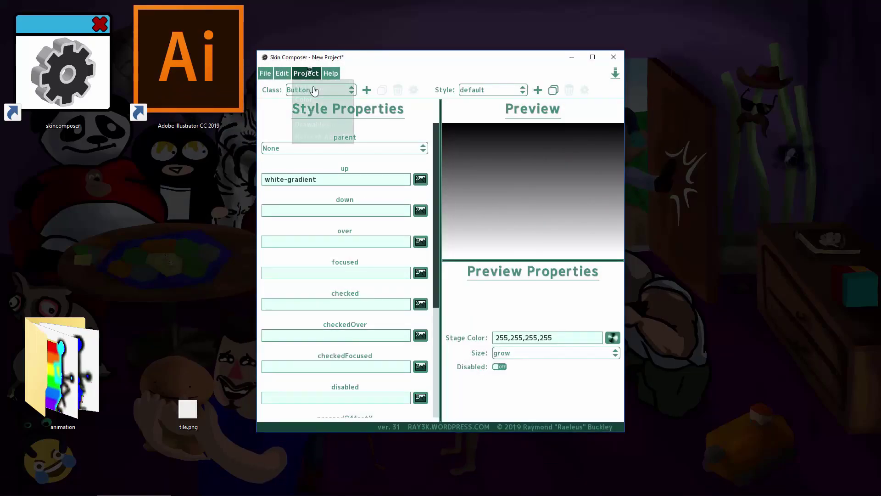
left_click(342, 122)
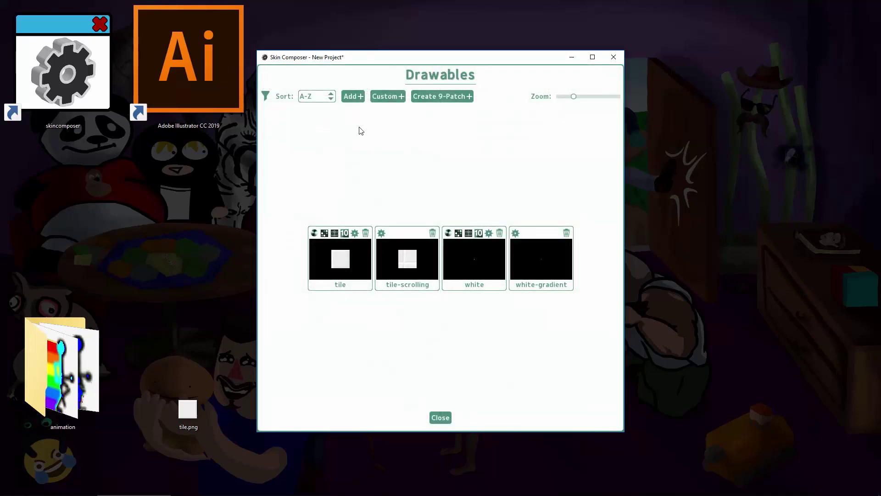
left_click(351, 95)
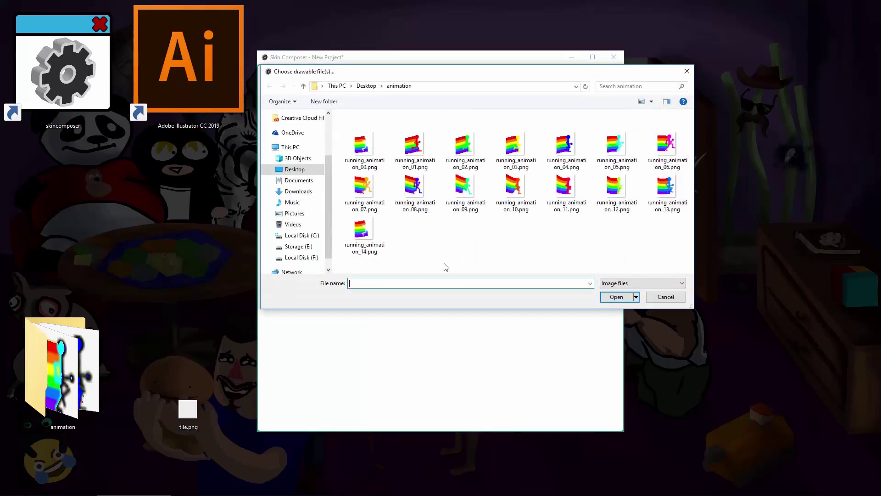
left_click(368, 153)
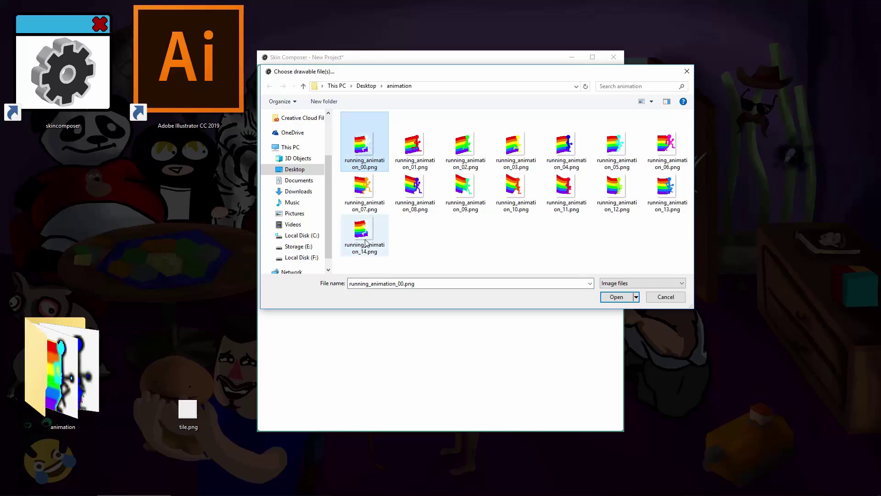
left_click(366, 243, "shift")
left_click(616, 297)
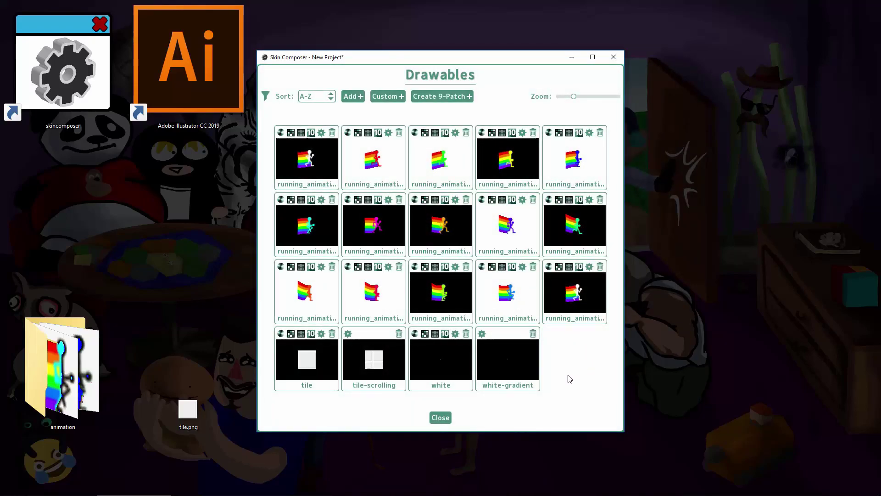
Make running_animation_00 a ten patch and add every running_animation frame to its animation.
left_click(311, 133)
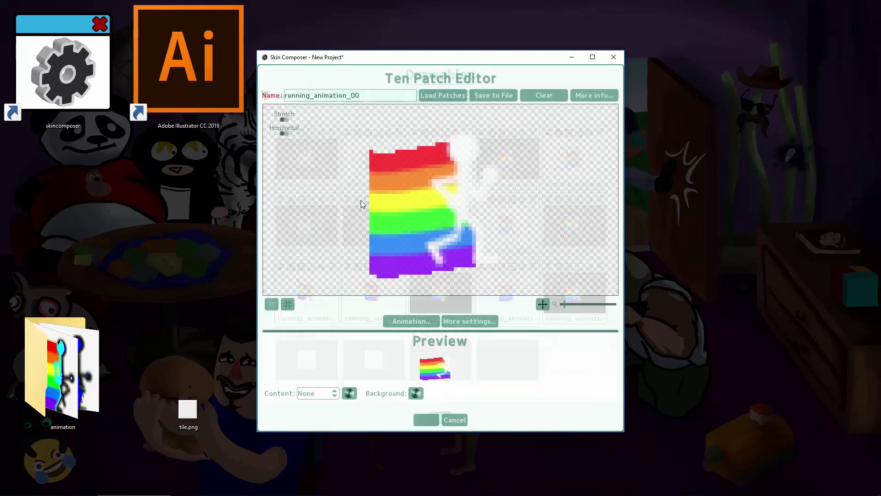
left_click(409, 313)
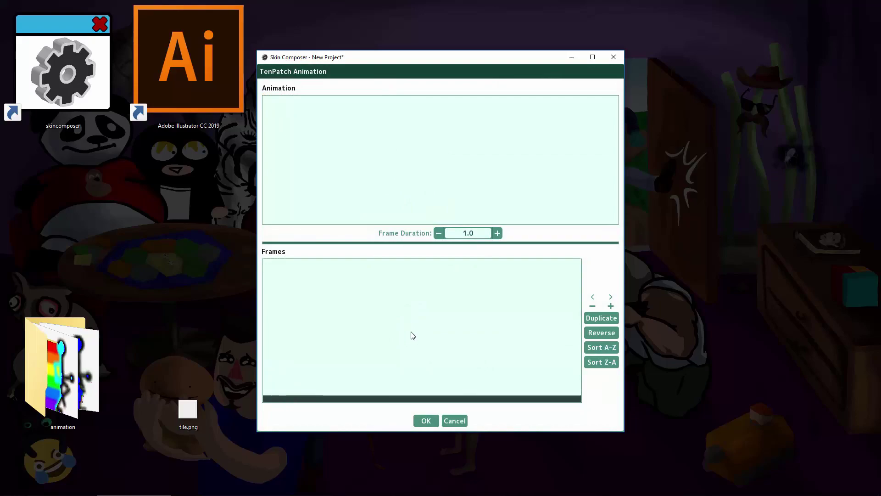
left_click(611, 306)
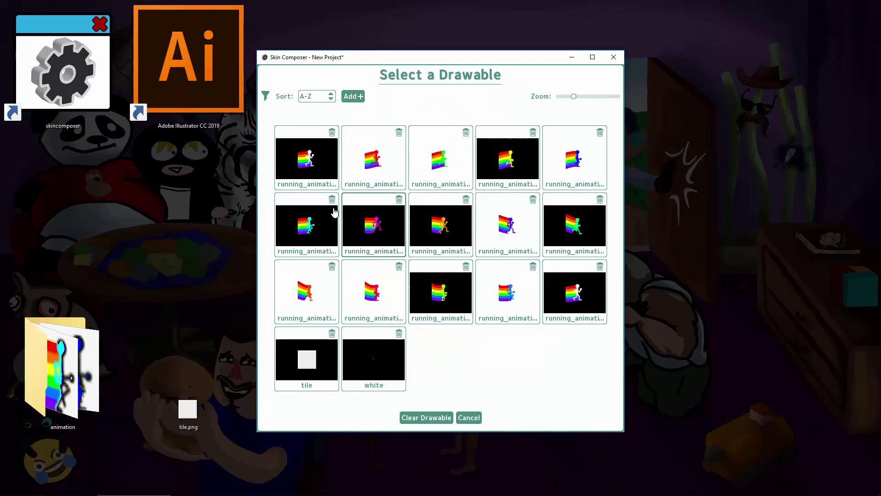
left_click(306, 161)
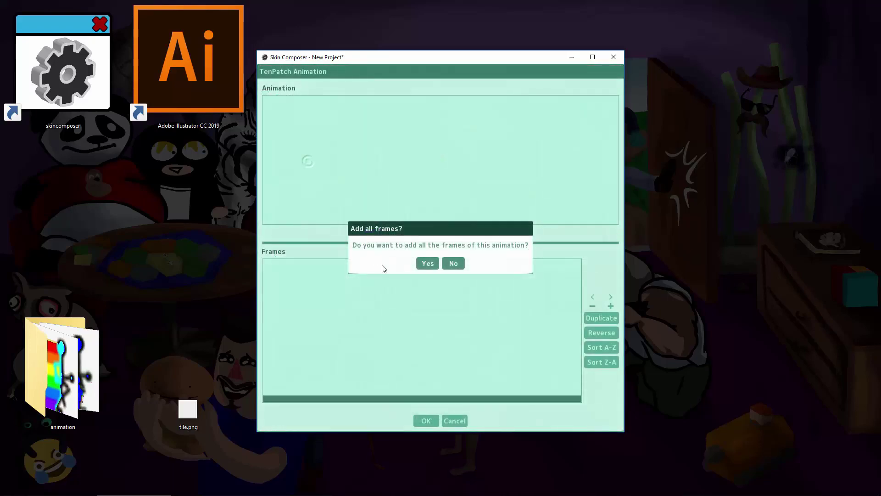
left_click(427, 264)
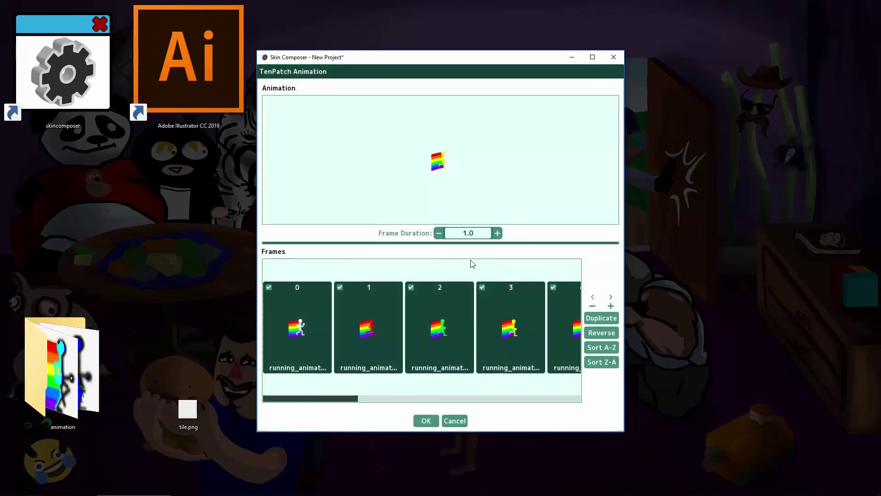
Change the animation frame duration from 1.0 to 0.03.
triple_click(479, 235)
type(".03")
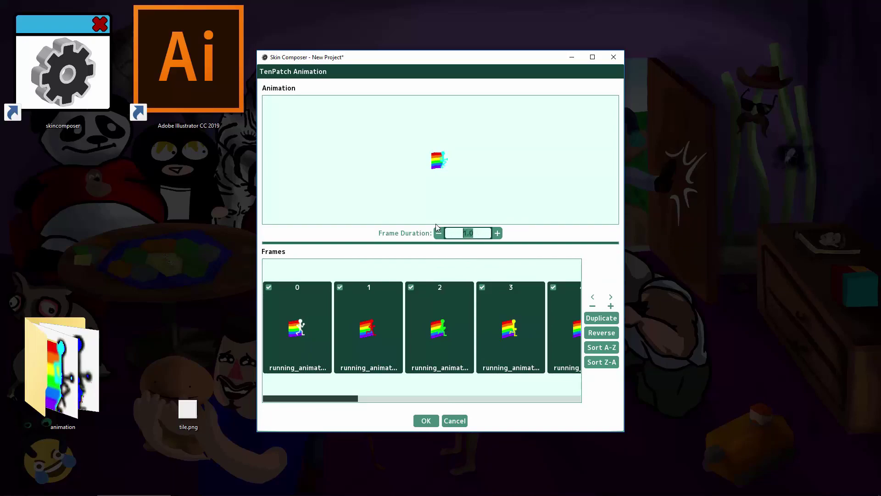
left_click(494, 268)
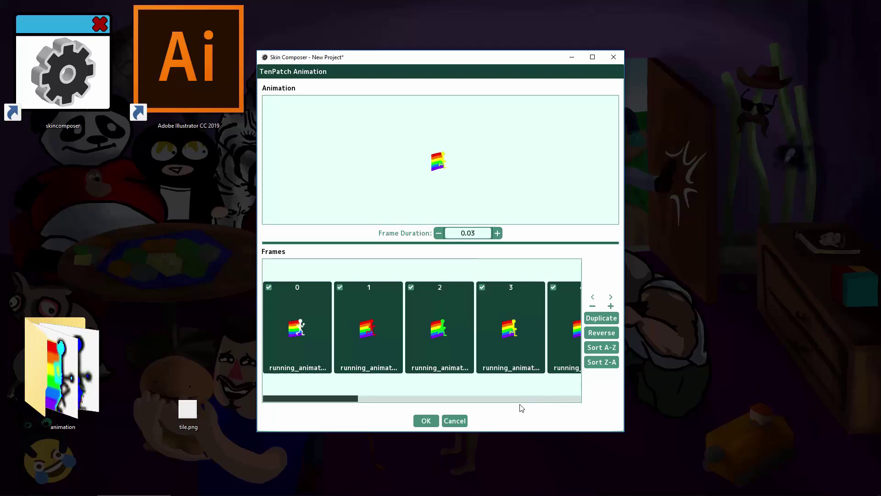
Try single, multiple and select-all frame selection on the animation frame tiles.
left_click(342, 348)
left_click(445, 344)
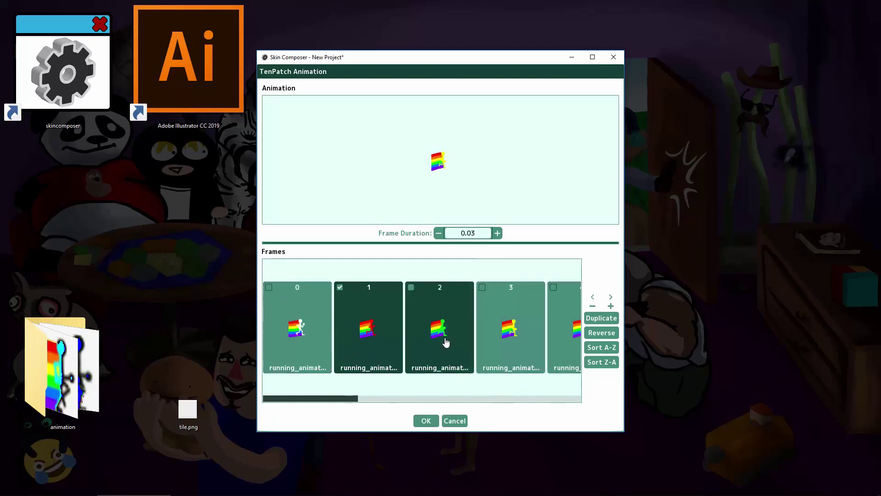
left_click(499, 329)
left_click(390, 337)
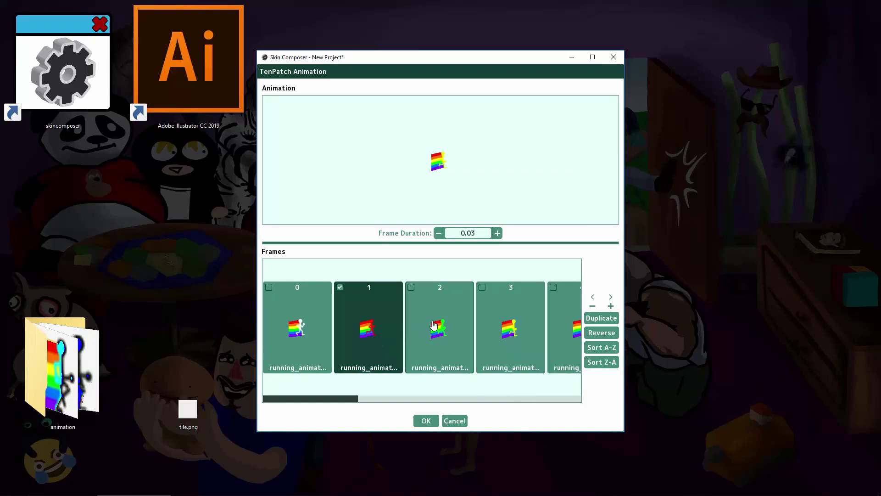
left_click(461, 329, "ctrl")
left_click(482, 329, "ctrl")
key("ctrl+a")
left_click(343, 349)
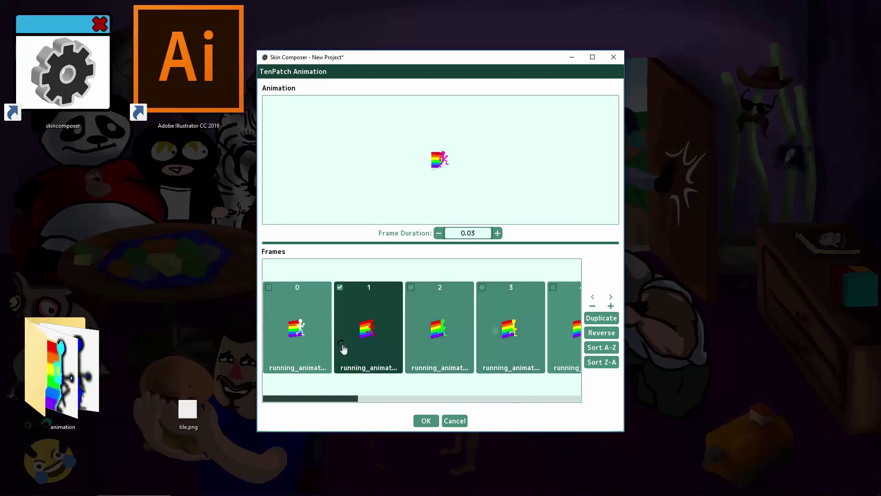
left_click(460, 339)
left_click(509, 339, "ctrl")
left_click(440, 339, "ctrl")
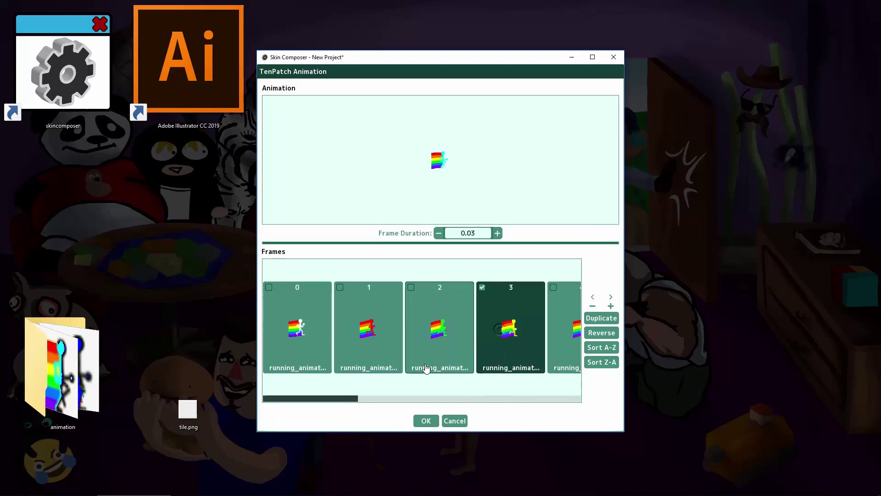
left_click(377, 345)
left_click(434, 327, "ctrl")
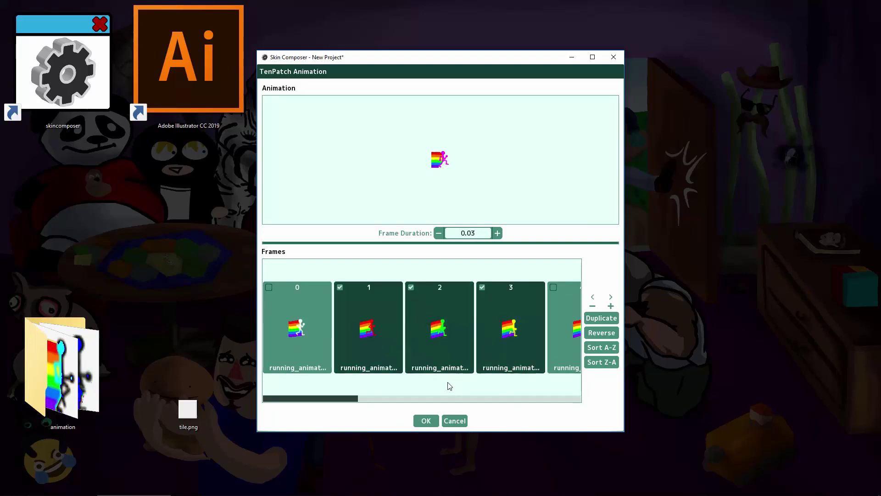
Test range selection and the frame-stepping arrows, then duplicate frame 2.
left_click(359, 342)
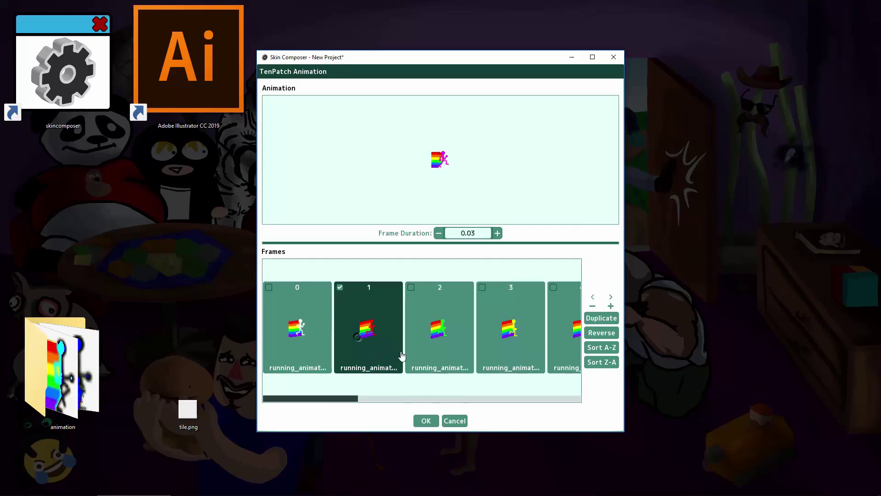
left_click(536, 331, "shift")
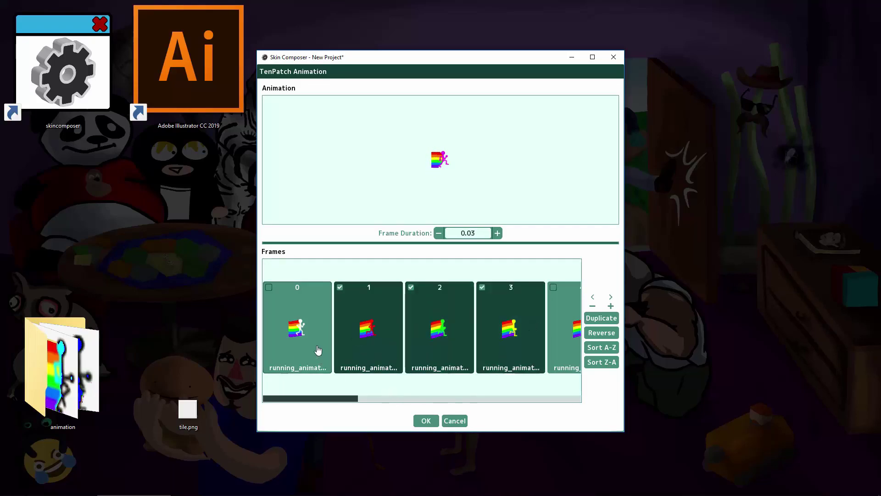
left_click(357, 338)
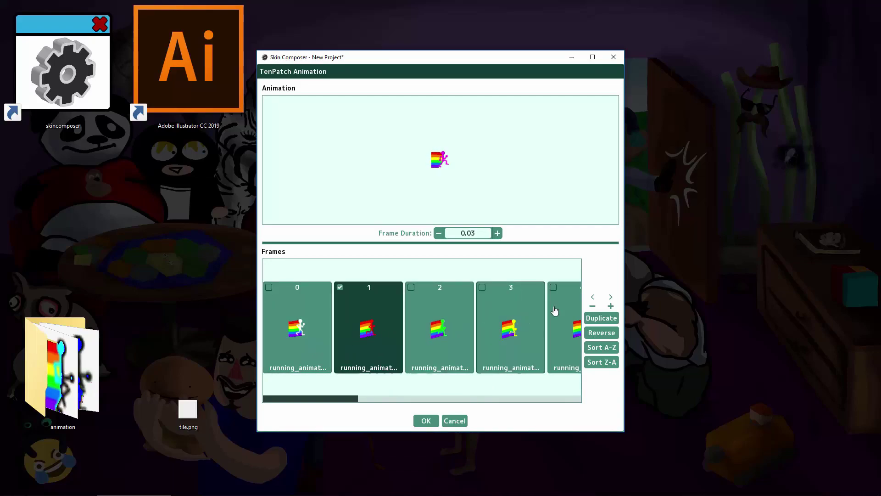
left_click(611, 298)
left_click(611, 298)
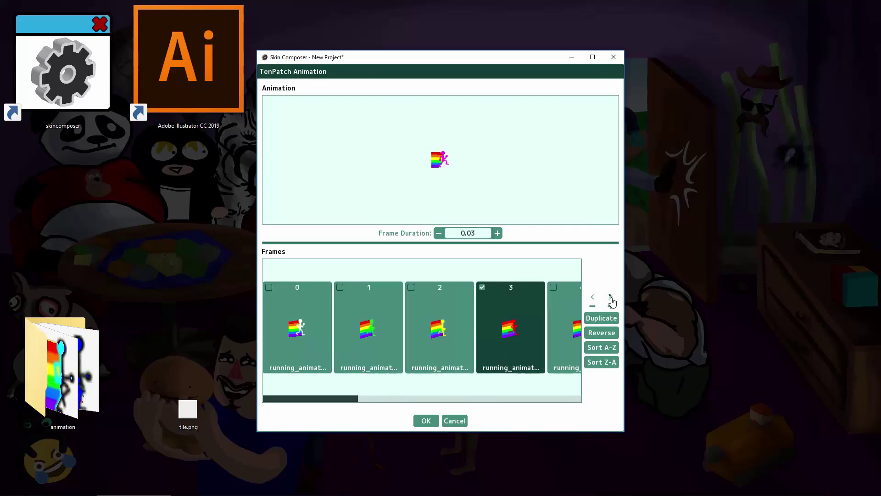
left_click(593, 298)
left_click(593, 297)
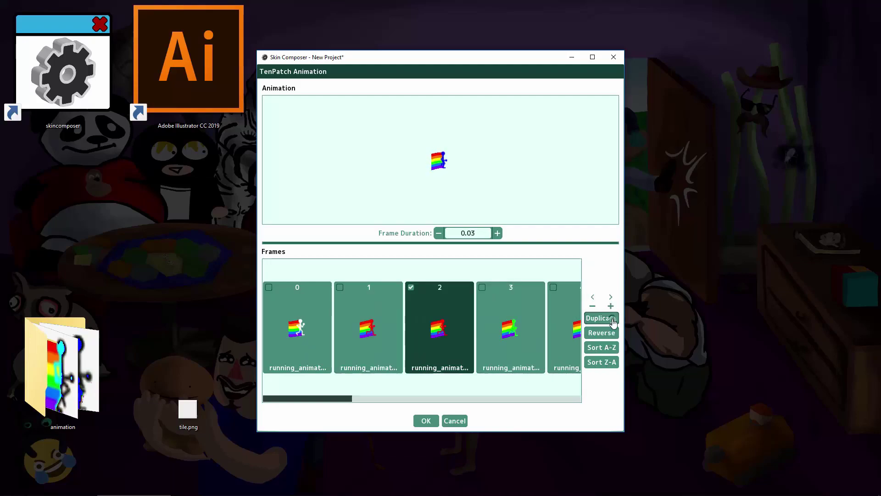
left_click(613, 322)
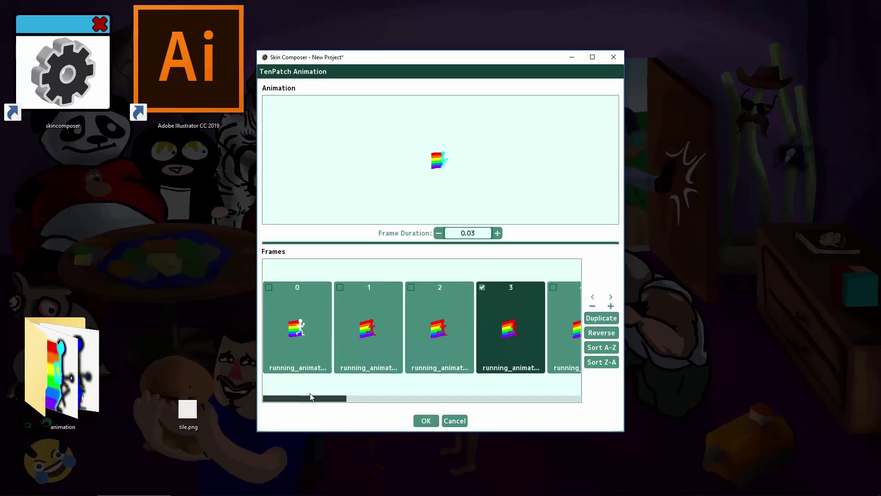
Select frames 0 through 16, reverse their order, then sort them A-Z.
left_click(311, 371)
left_click_drag(325, 401, 573, 387)
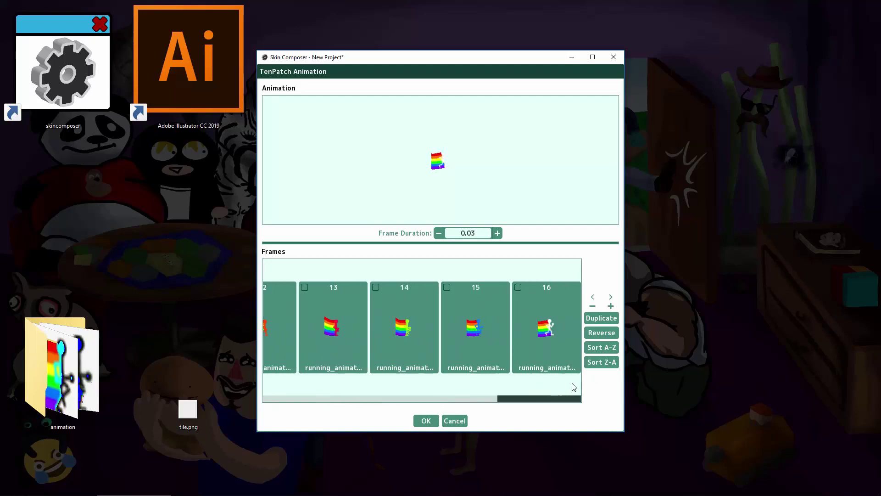
left_click(553, 357, "shift")
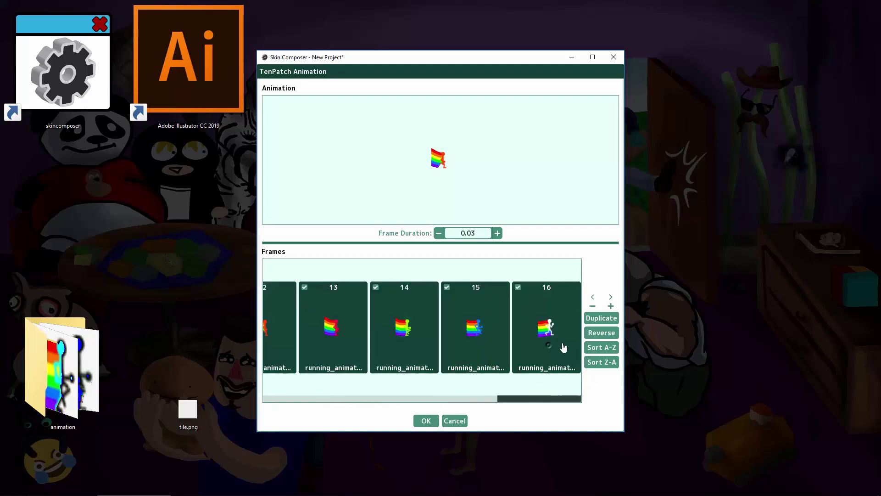
left_click(612, 334)
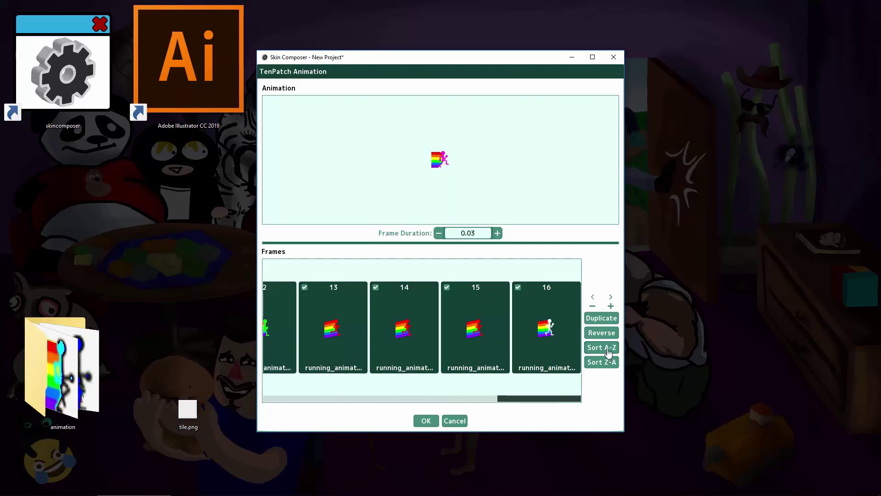
left_click(609, 353)
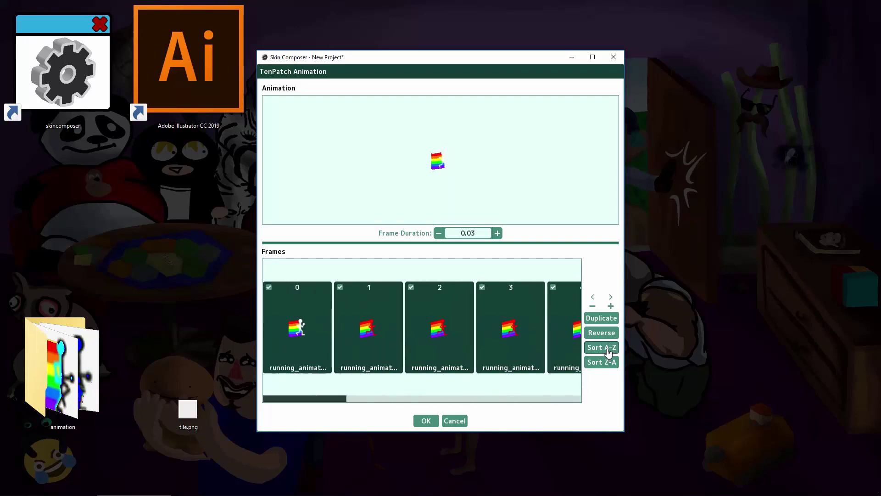
Delete the extra duplicate frames at position 2.
left_click(449, 349)
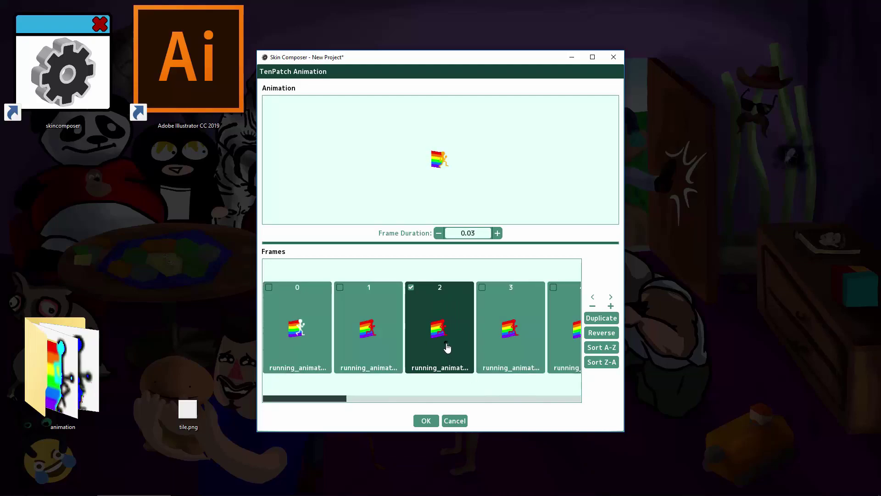
left_click(593, 307)
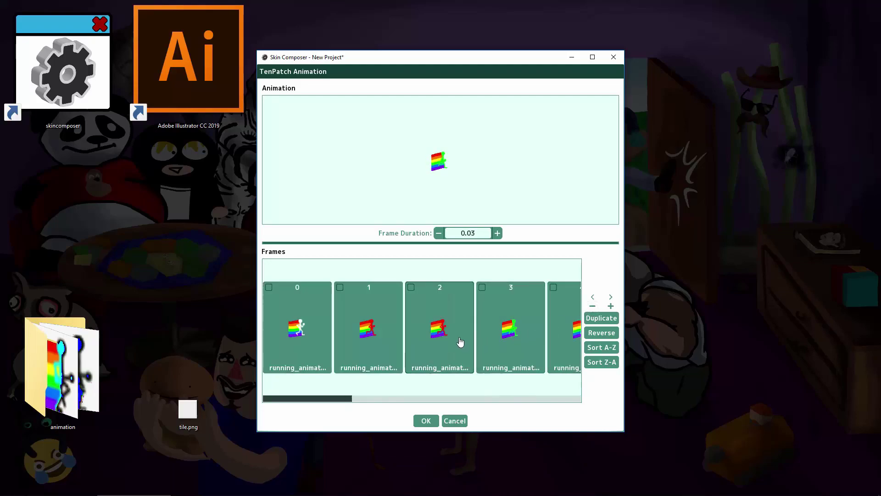
left_click(461, 344)
left_click(592, 307)
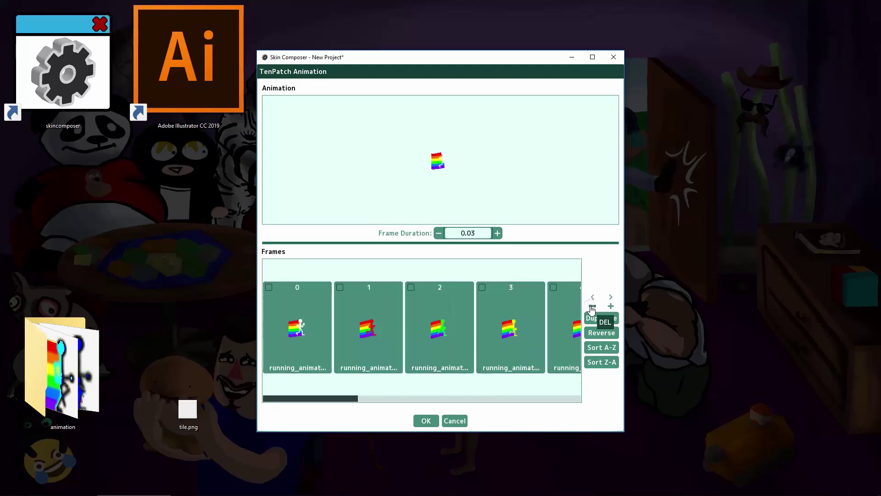
Accept the frame list and enlarge the preview area and the rainbow preview widget.
left_click(426, 421)
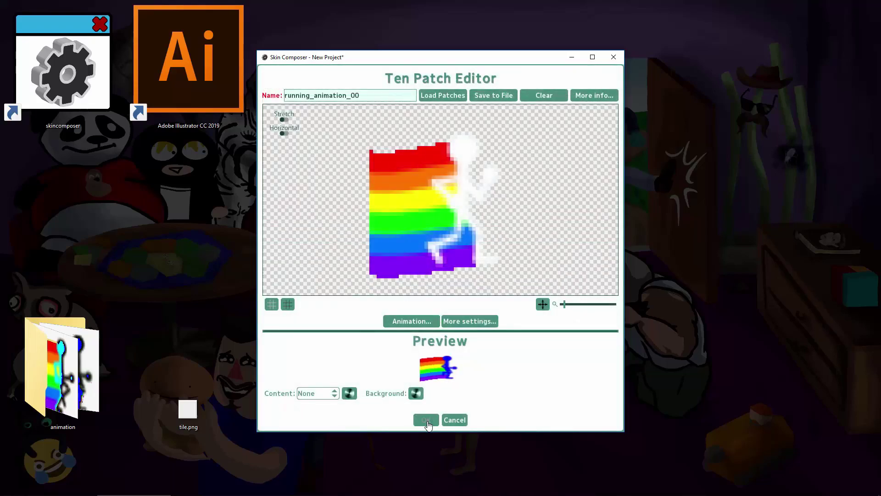
left_click_drag(541, 330, 541, 224)
left_click(456, 321)
left_click_drag(459, 326, 481, 349)
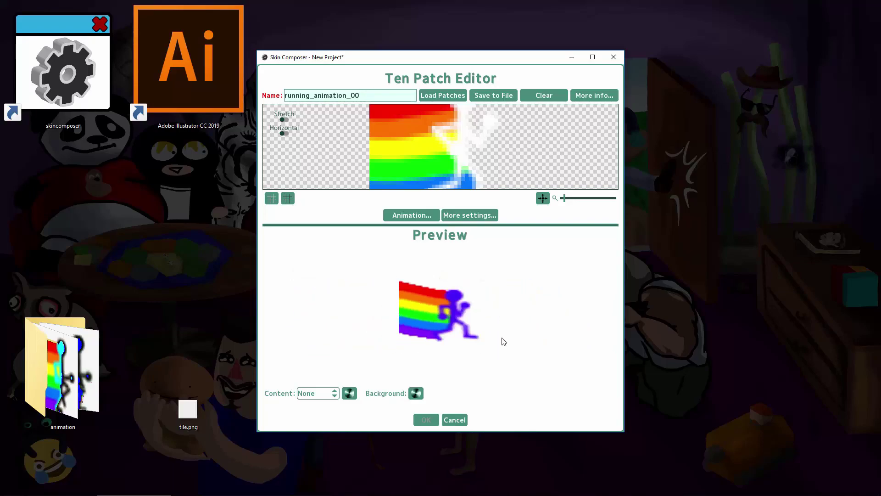
left_click_drag(527, 225, 527, 310)
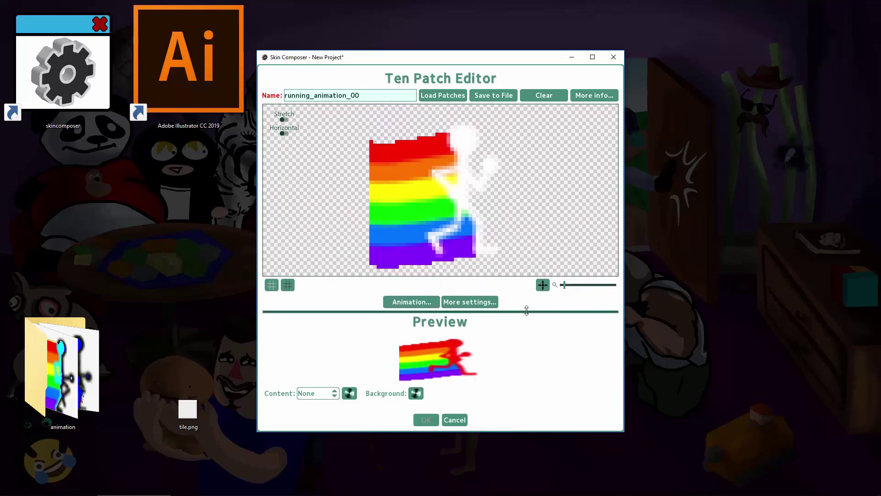
Mark a horizontal stretch region across the rainbow and widen the preview to test it.
right_click(386, 179)
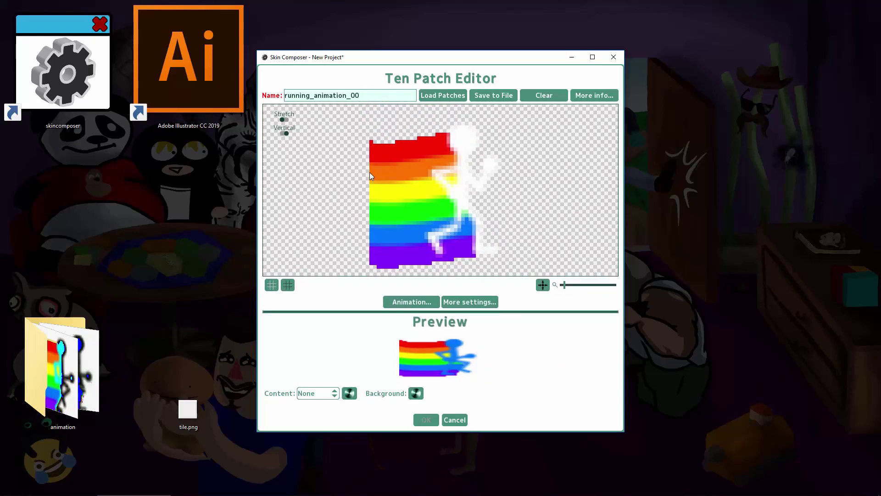
left_click_drag(369, 173, 409, 183)
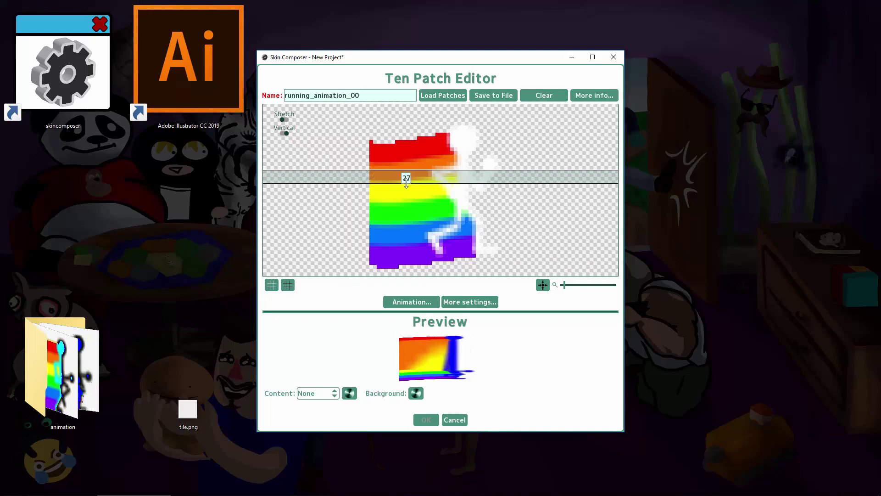
left_click(406, 182)
right_click(386, 186)
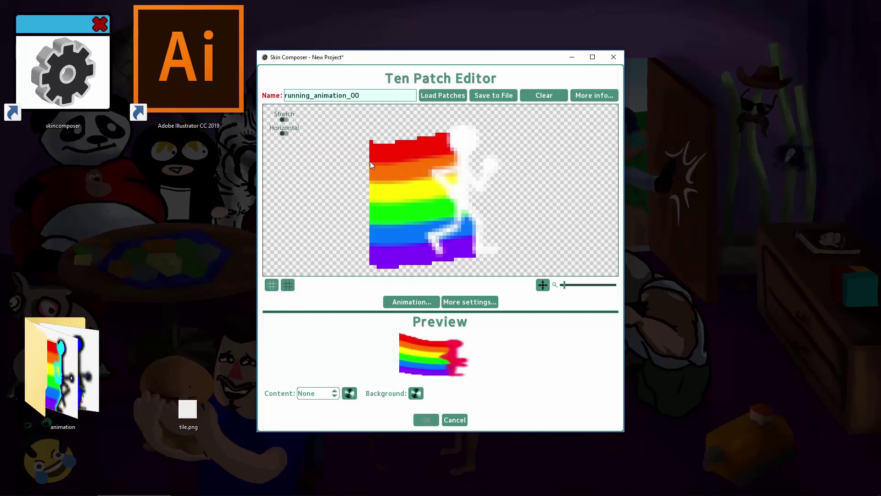
left_click_drag(371, 162, 423, 172)
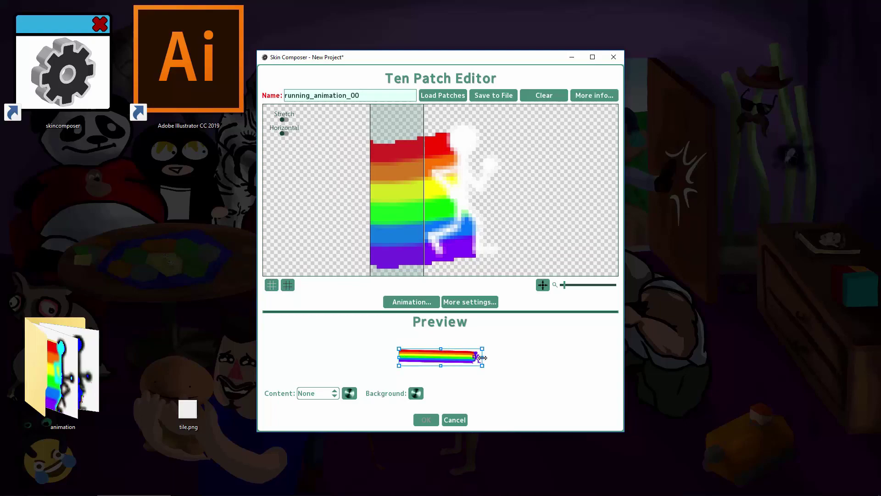
left_click_drag(504, 357, 600, 356)
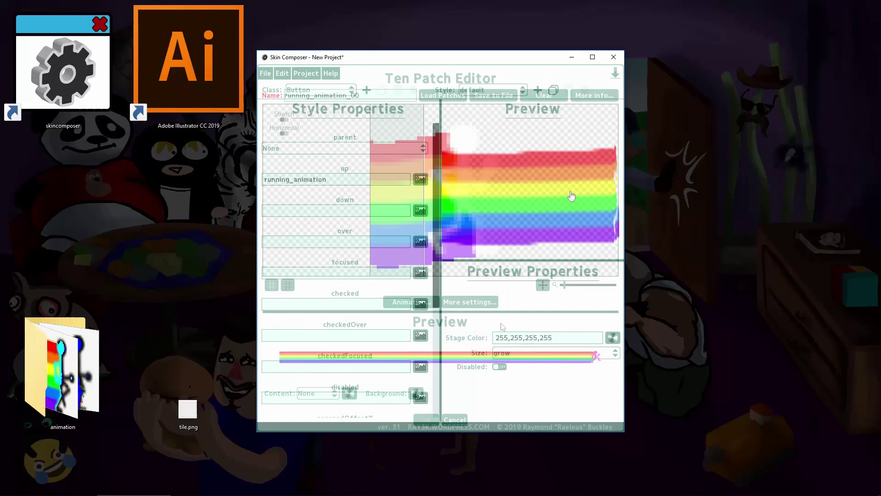
Preview the Button at growX, then step the ProgressBar value up and down three times each.
left_click(583, 354)
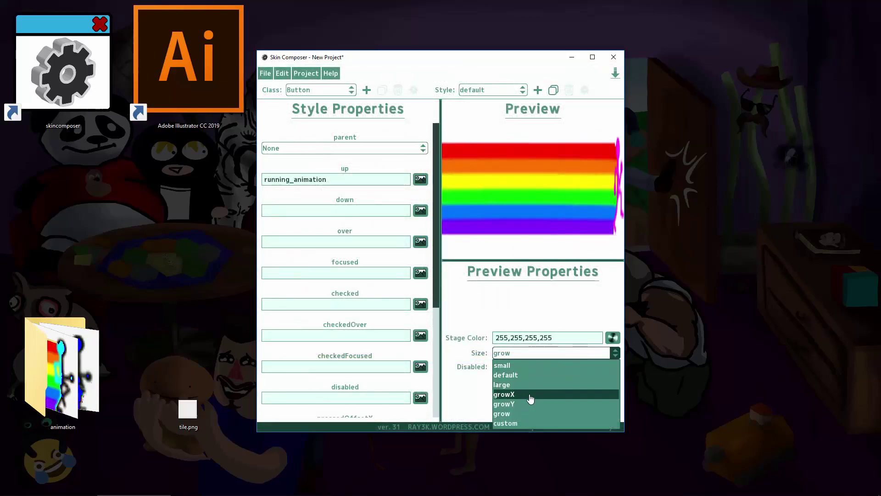
left_click(532, 397)
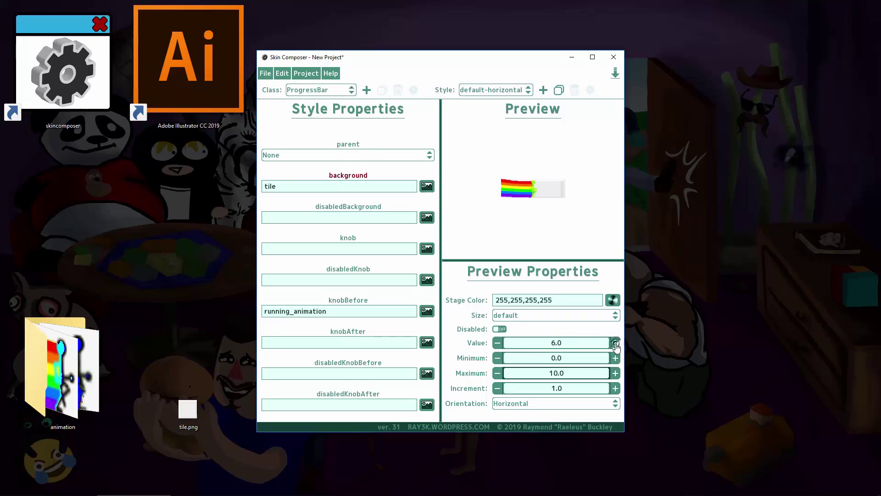
left_click(615, 343)
left_click(615, 343)
left_click(615, 343)
left_click(614, 343)
left_click(615, 343)
left_click(615, 343)
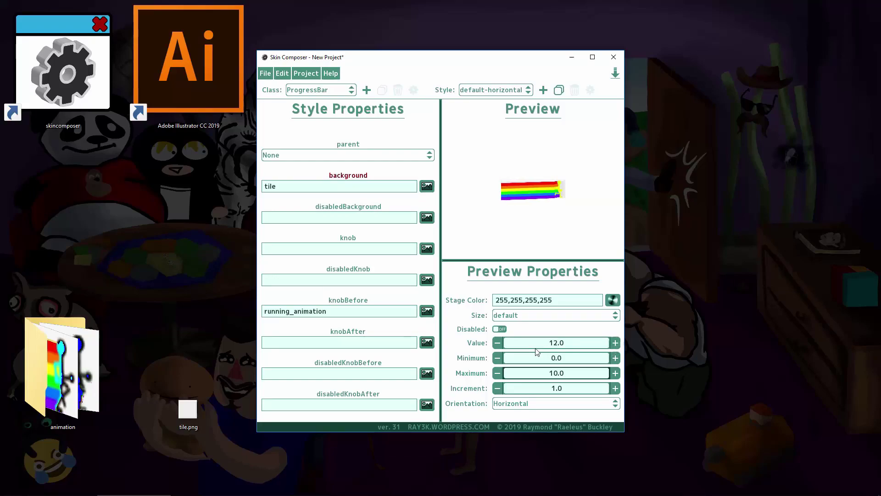
left_click(497, 343)
left_click(497, 342)
left_click(498, 343)
left_click(497, 343)
left_click(498, 343)
left_click(497, 343)
left_click(497, 343)
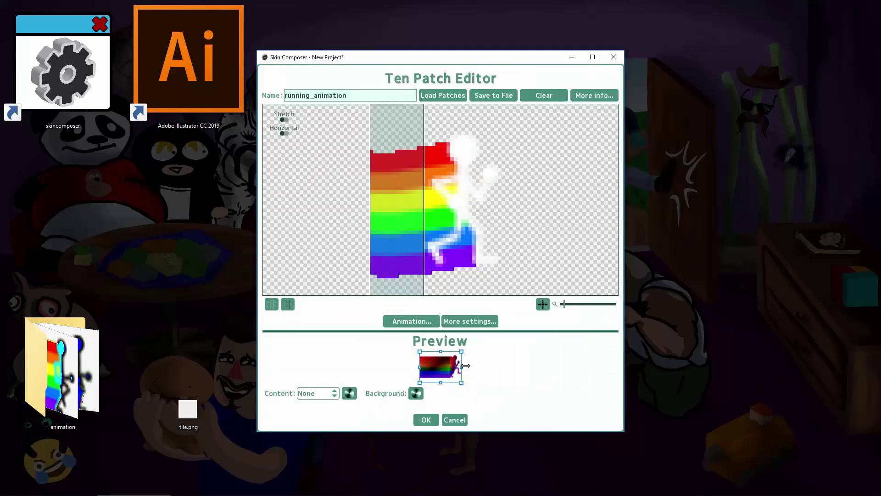
left_click_drag(464, 363, 562, 341)
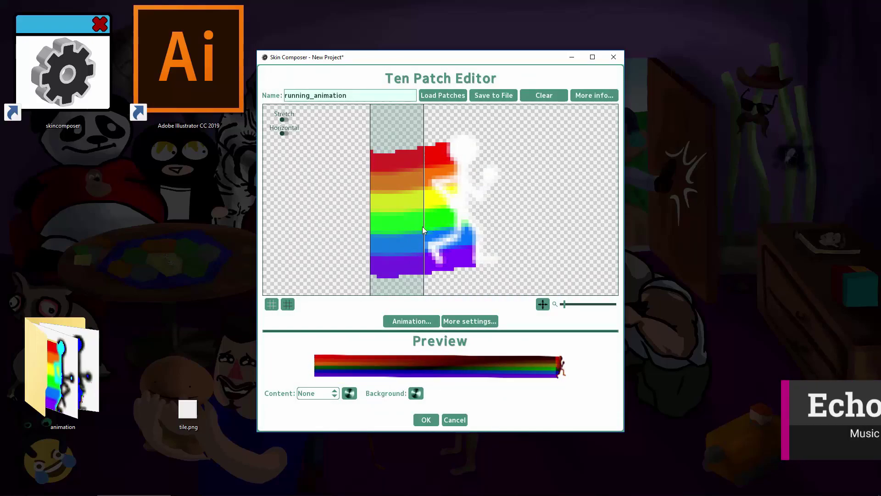
Drag the stretch region's divider so the horizontal stretch also covers the runner figure.
mouse_move(423, 230)
left_mouse_down()
mouse_move(493, 233)
mouse_move(348, 246)
left_mouse_up()
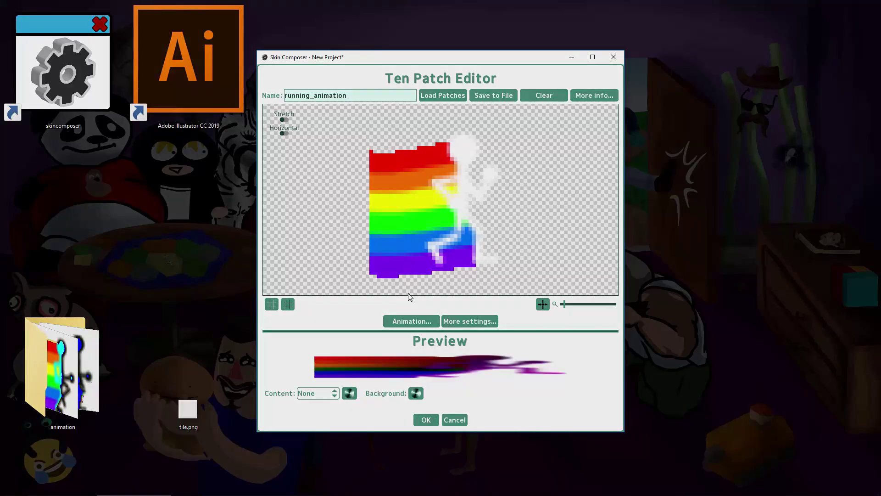